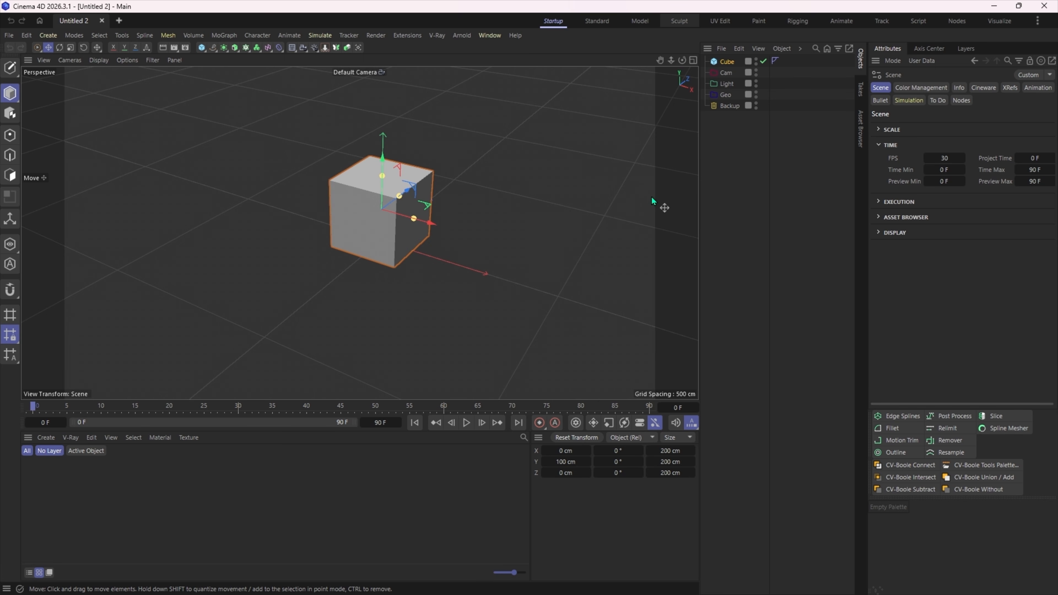
- Switch the interface to the Standard layout
{"action": "left_click", "coordinate": [1038, 21]}
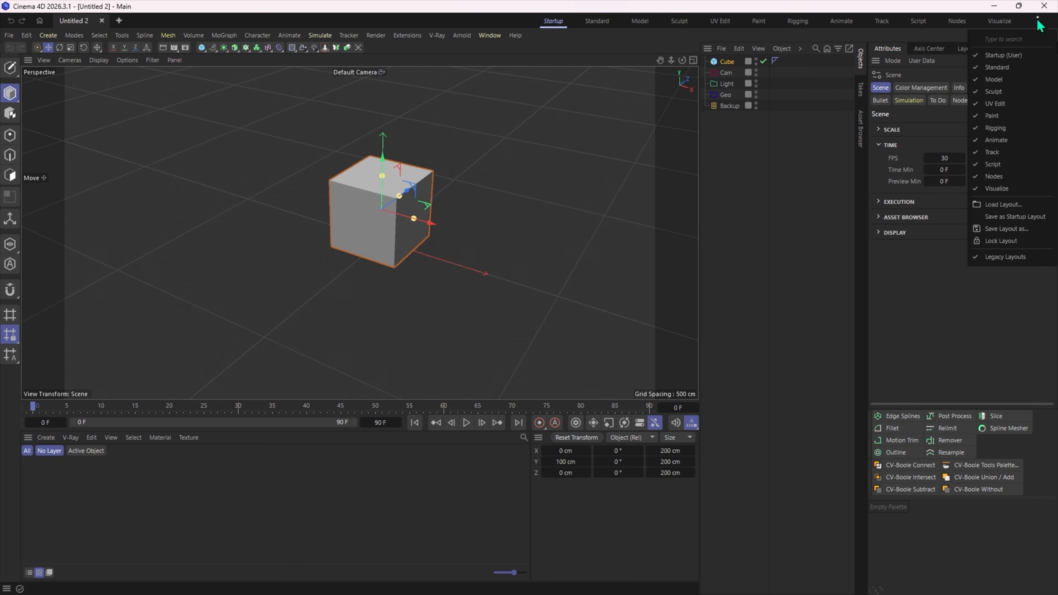
{"action": "left_click", "coordinate": [558, 24]}
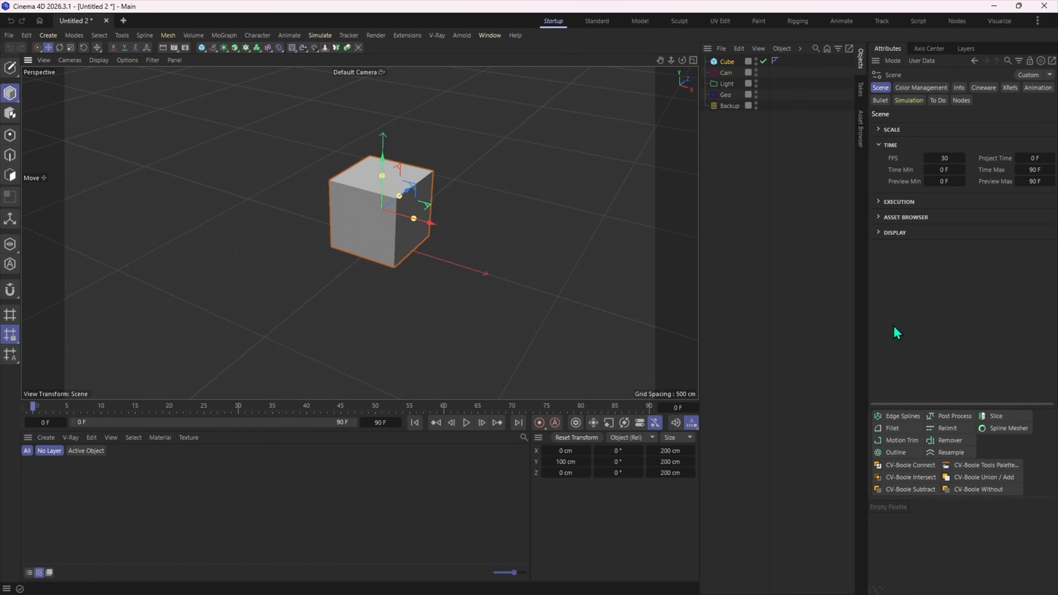
{"action": "left_click", "coordinate": [597, 20]}
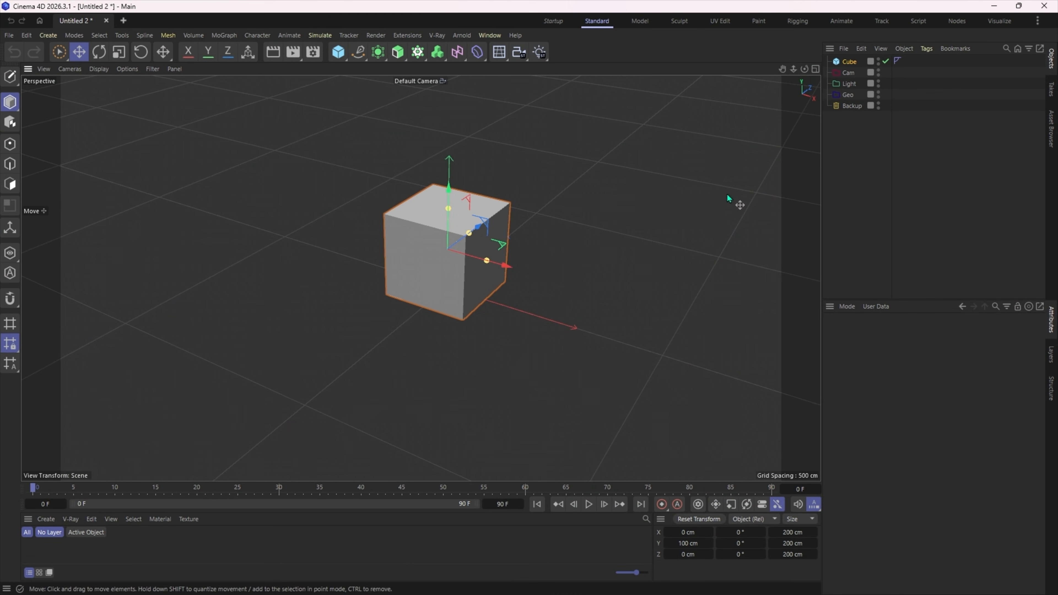
- Turn the Legacy Layouts option off and back on
{"action": "left_click", "coordinate": [1037, 21]}
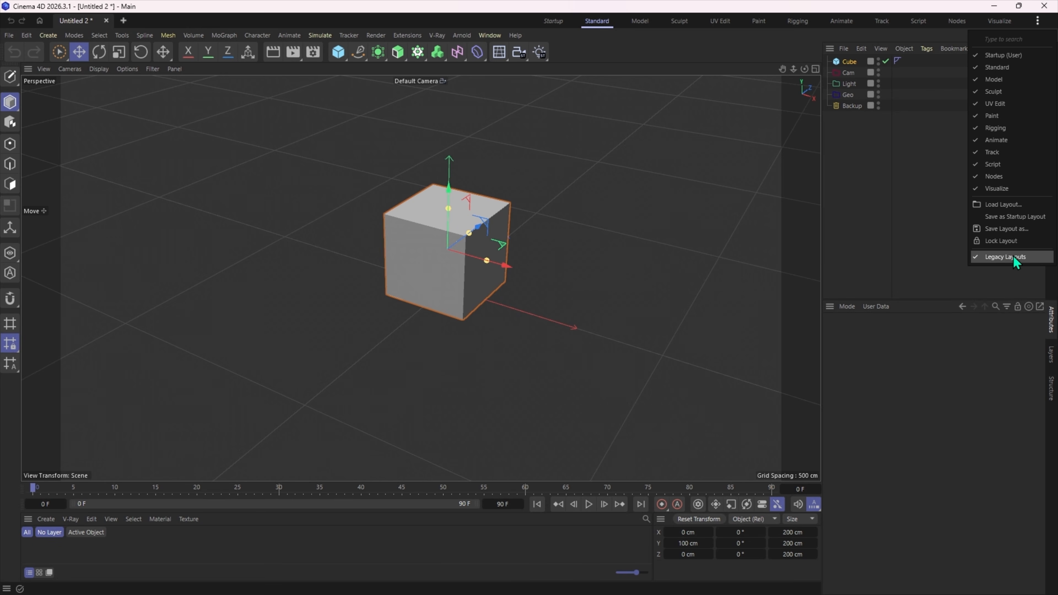
{"action": "left_click", "coordinate": [1001, 257]}
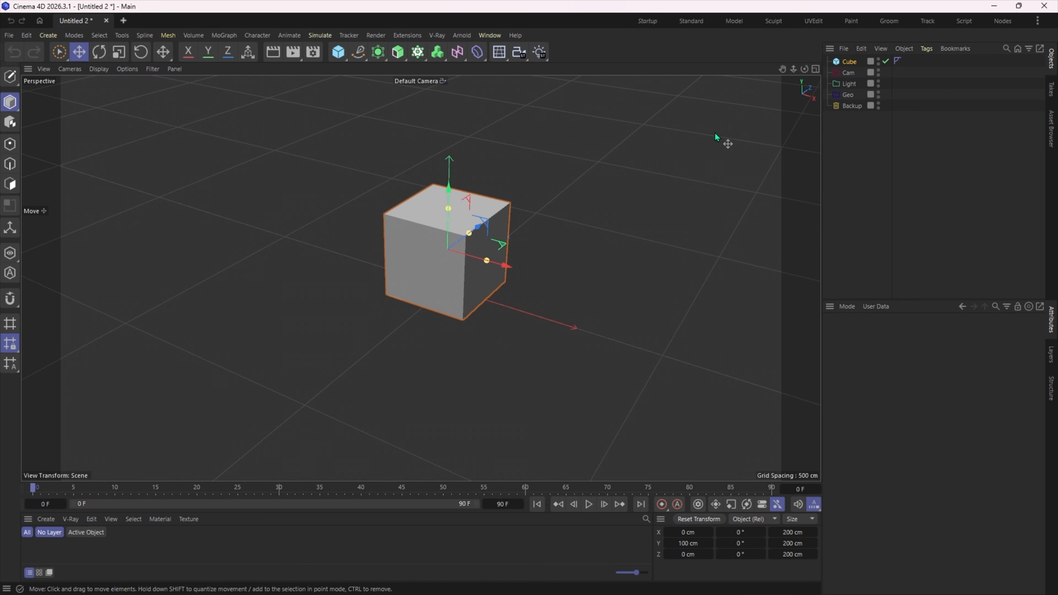
{"action": "left_click", "coordinate": [1038, 20]}
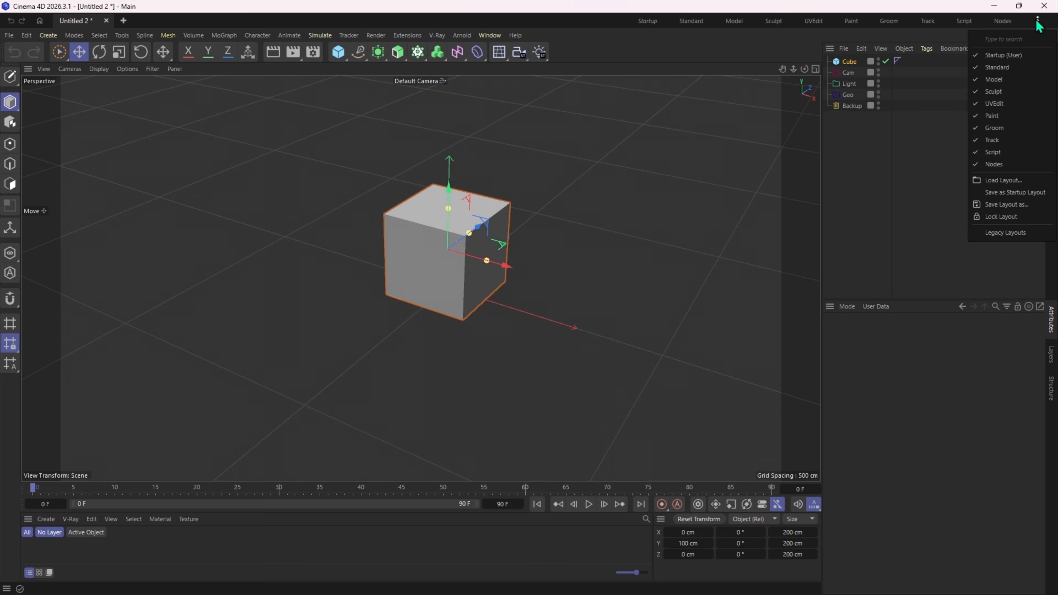
{"action": "left_click", "coordinate": [1001, 232]}
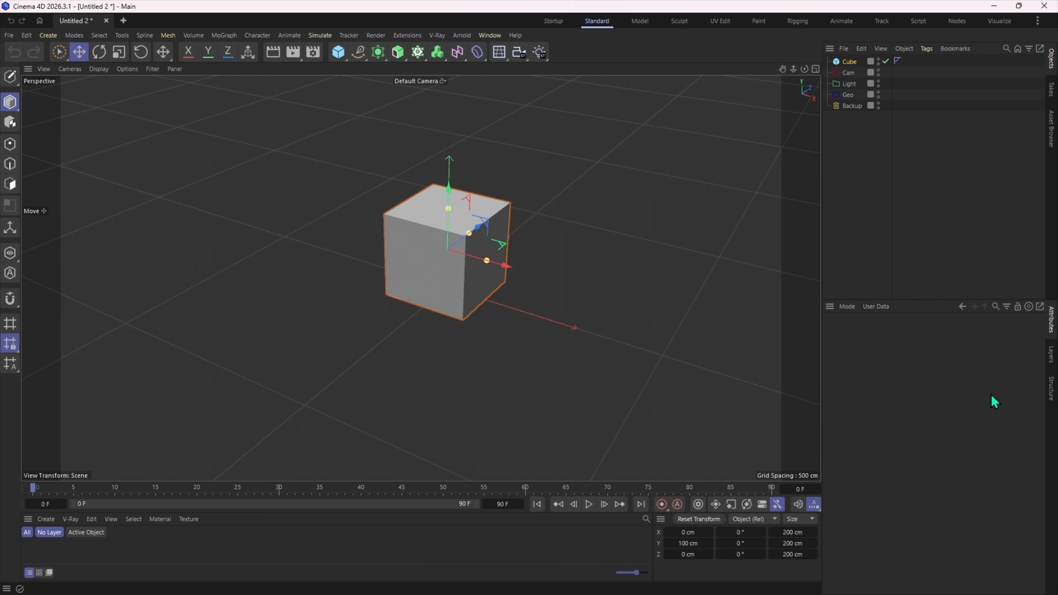
- View the Layers manager and the Asset Browser, and return to the Attributes and Objects managers
{"action": "middle_click_drag", "start_coordinate": [505, 262], "coordinate": [411, 258], "text": "alt"}
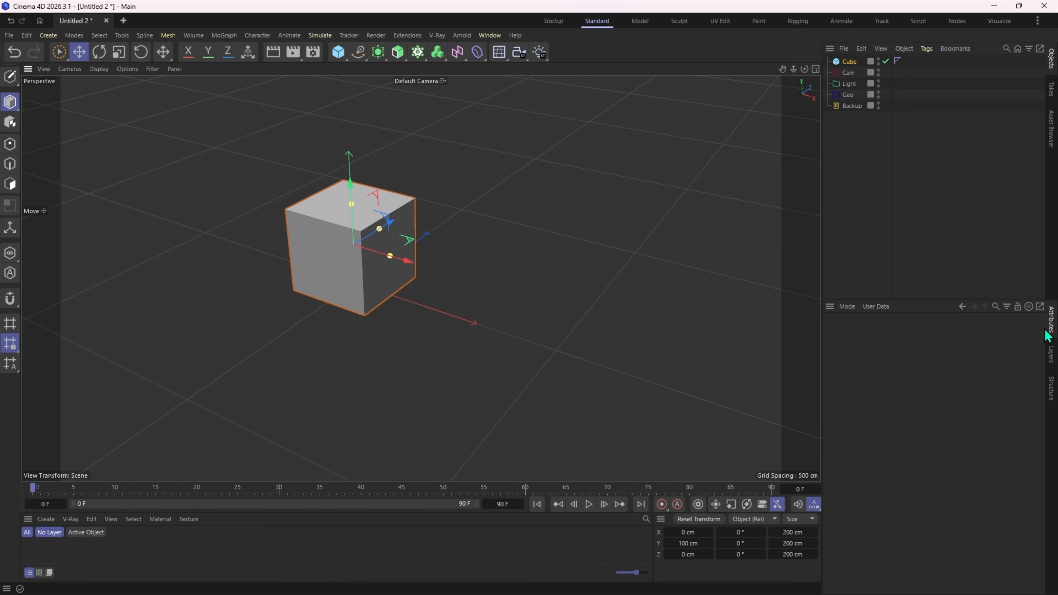
{"action": "left_click", "coordinate": [1052, 356]}
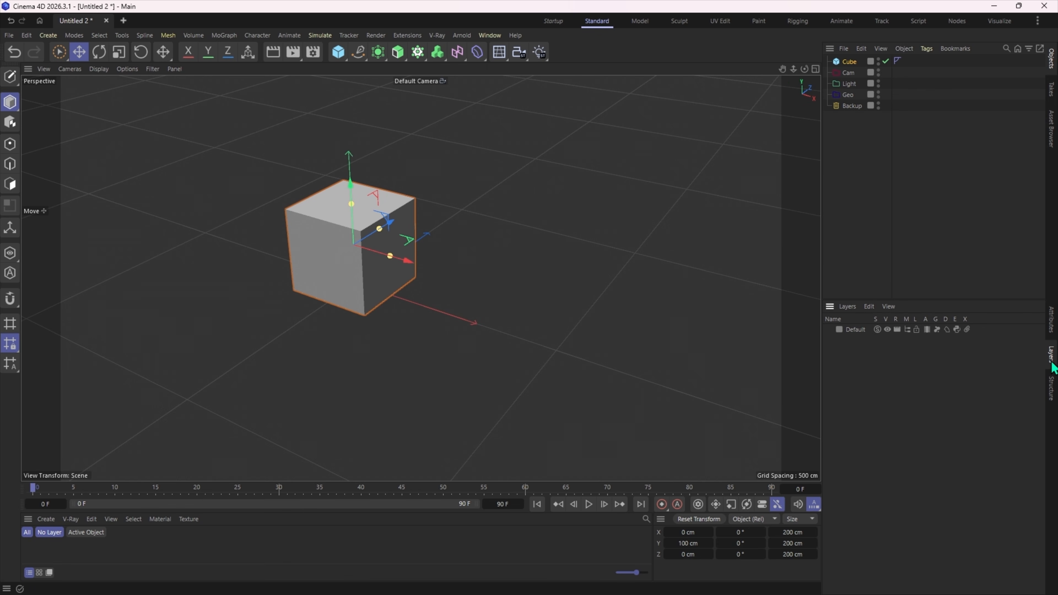
{"action": "left_click", "coordinate": [1053, 329]}
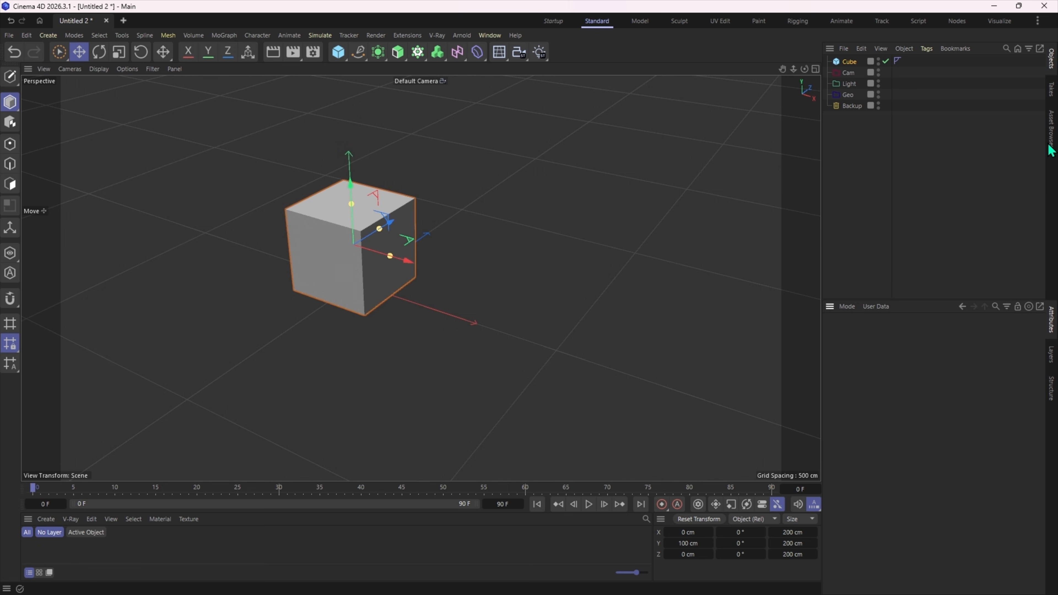
{"action": "left_click", "coordinate": [1051, 129]}
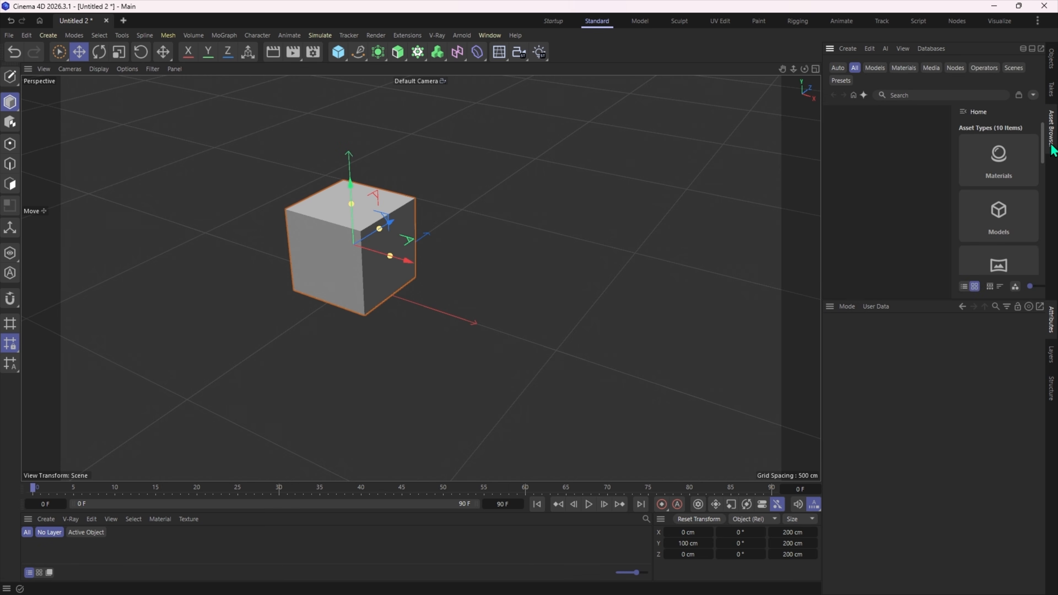
{"action": "left_click", "coordinate": [1052, 60]}
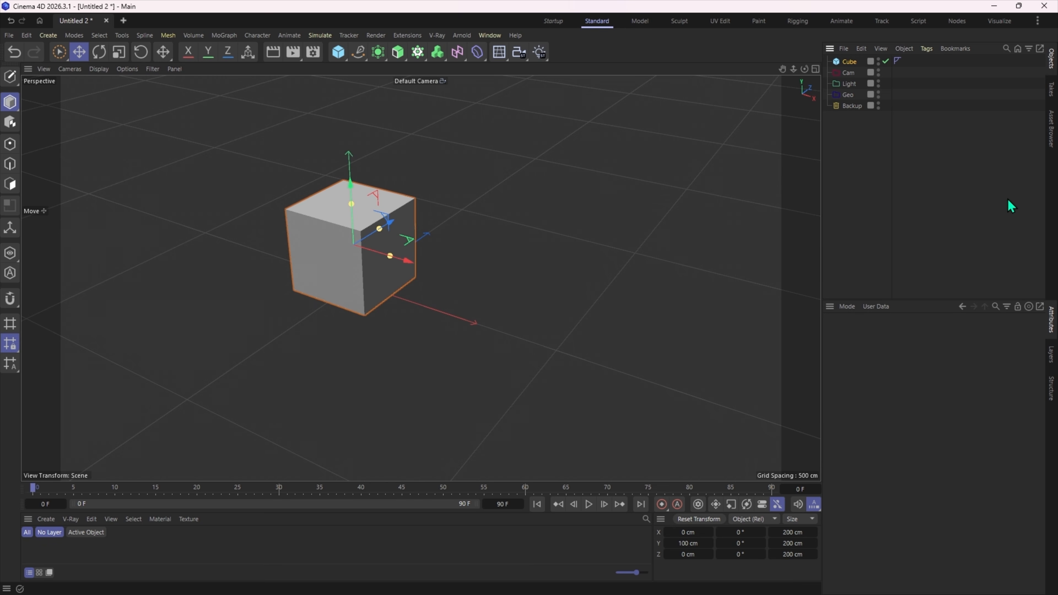
- Undock the Takes manager and the Asset Browser and place them as floating windows over the viewport
{"action": "right_click", "coordinate": [1051, 95]}
{"action": "left_click", "coordinate": [954, 102]}
{"action": "left_click_drag", "start_coordinate": [948, 40], "coordinate": [544, 106]}
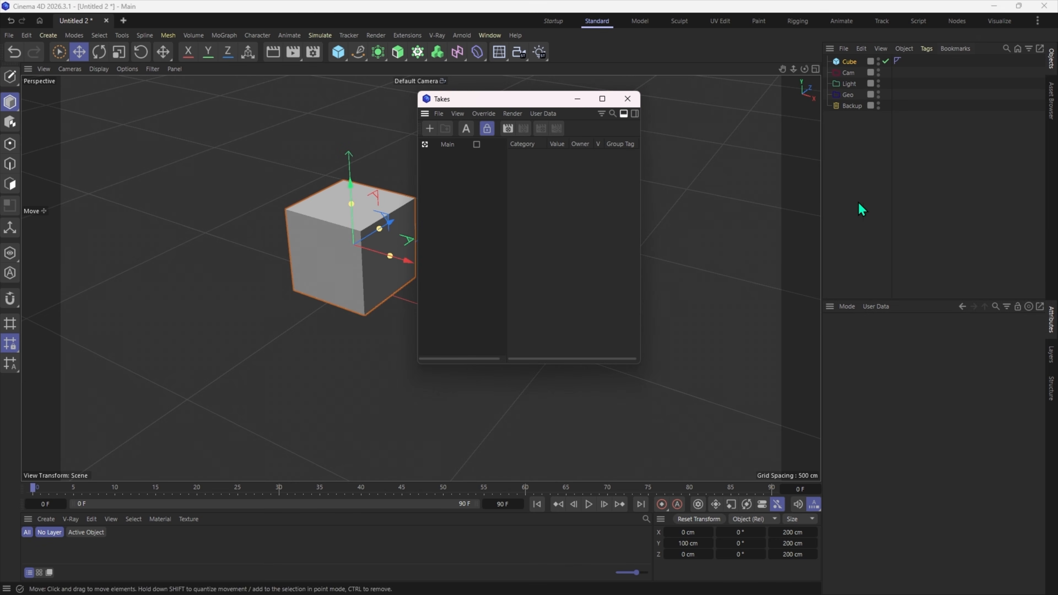
{"action": "right_click", "coordinate": [1052, 109]}
{"action": "left_click", "coordinate": [929, 109]}
{"action": "left_click_drag", "start_coordinate": [934, 37], "coordinate": [214, 138]}
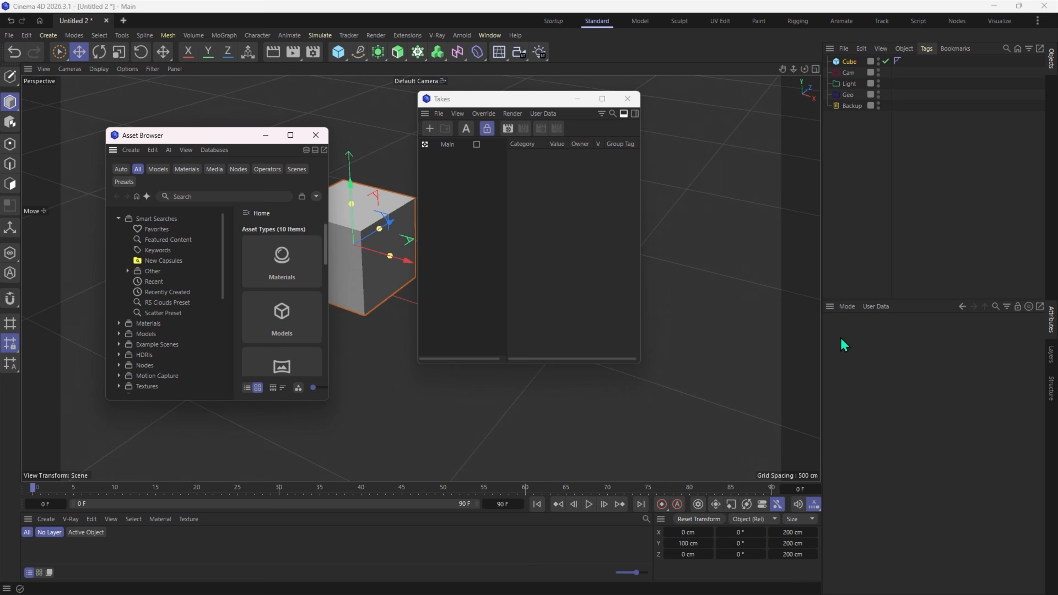
- Undock the Attributes and Layers managers and place both as floating windows over the viewport
{"action": "right_click", "coordinate": [1053, 322]}
{"action": "left_click", "coordinate": [949, 335]}
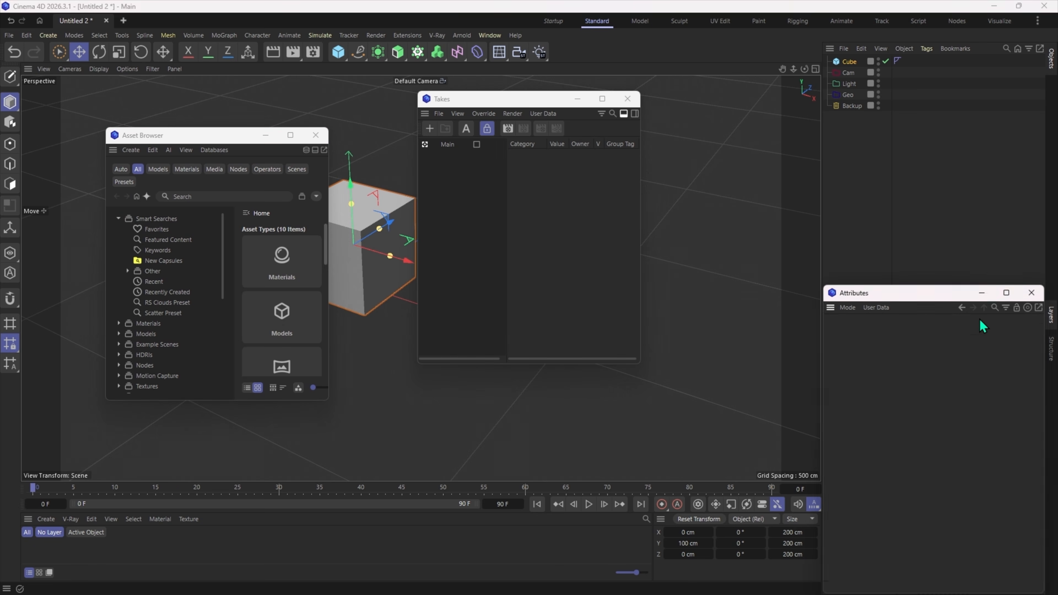
{"action": "left_click_drag", "start_coordinate": [919, 300], "coordinate": [397, 223]}
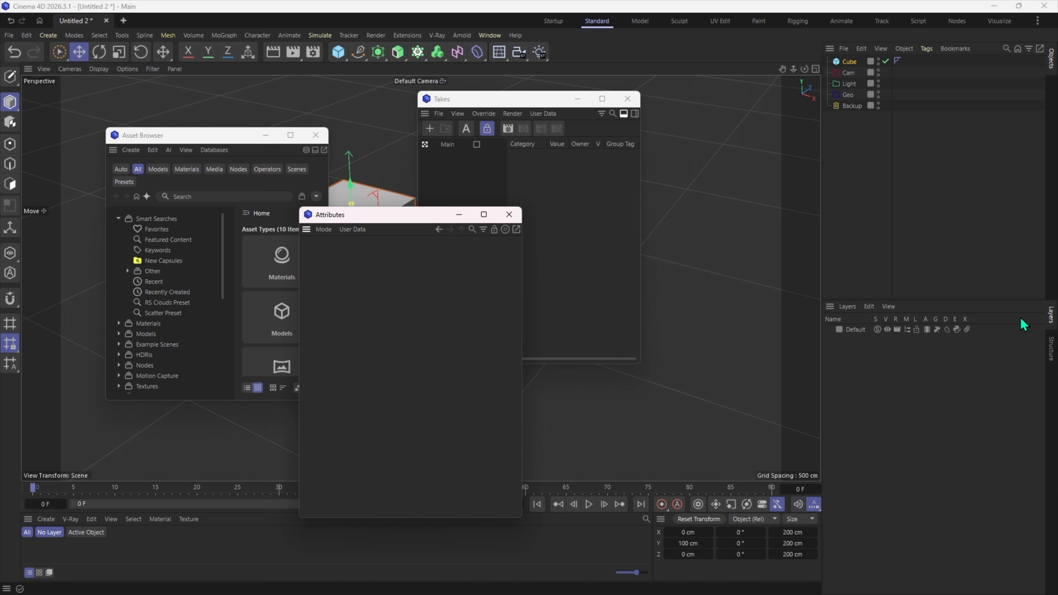
{"action": "right_click", "coordinate": [1052, 321]}
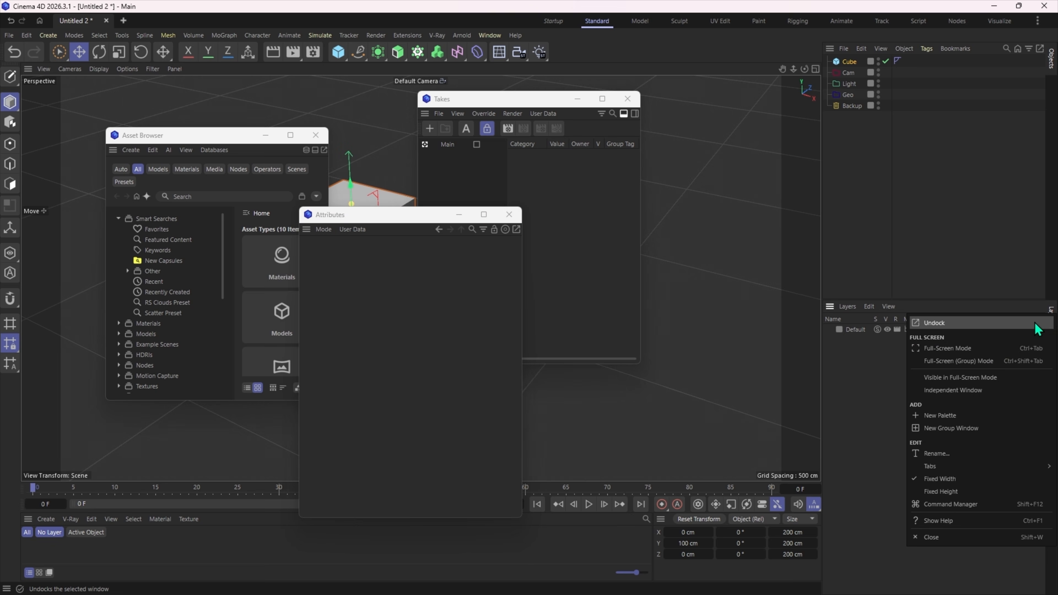
{"action": "left_click", "coordinate": [951, 334]}
{"action": "left_click_drag", "start_coordinate": [905, 294], "coordinate": [621, 188]}
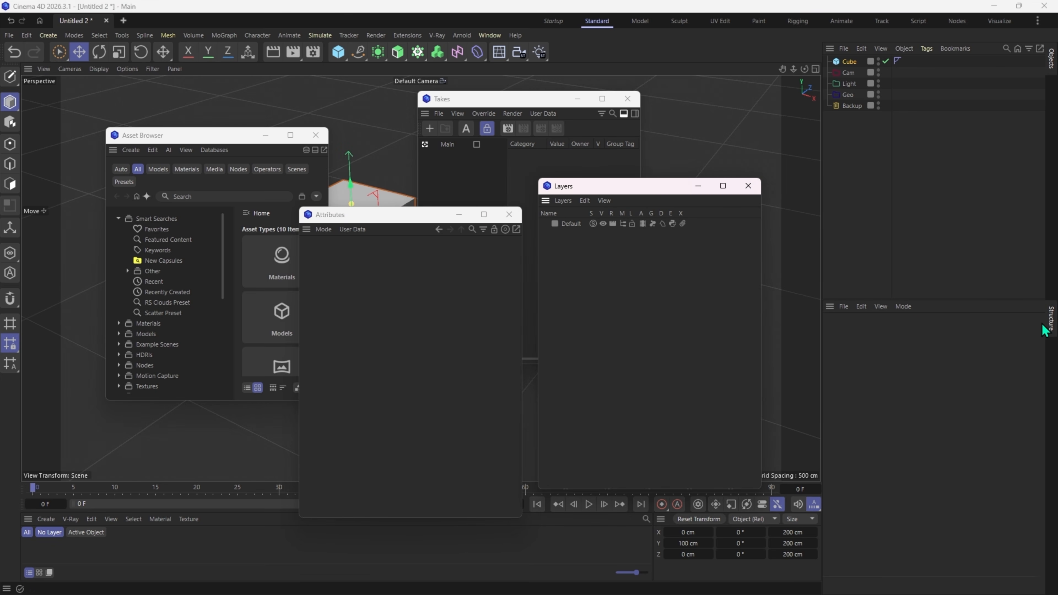
- Undock the Structure manager and place it as a floating window in front of the Asset Browser
{"action": "right_click", "coordinate": [1052, 324]}
{"action": "left_click", "coordinate": [953, 333]}
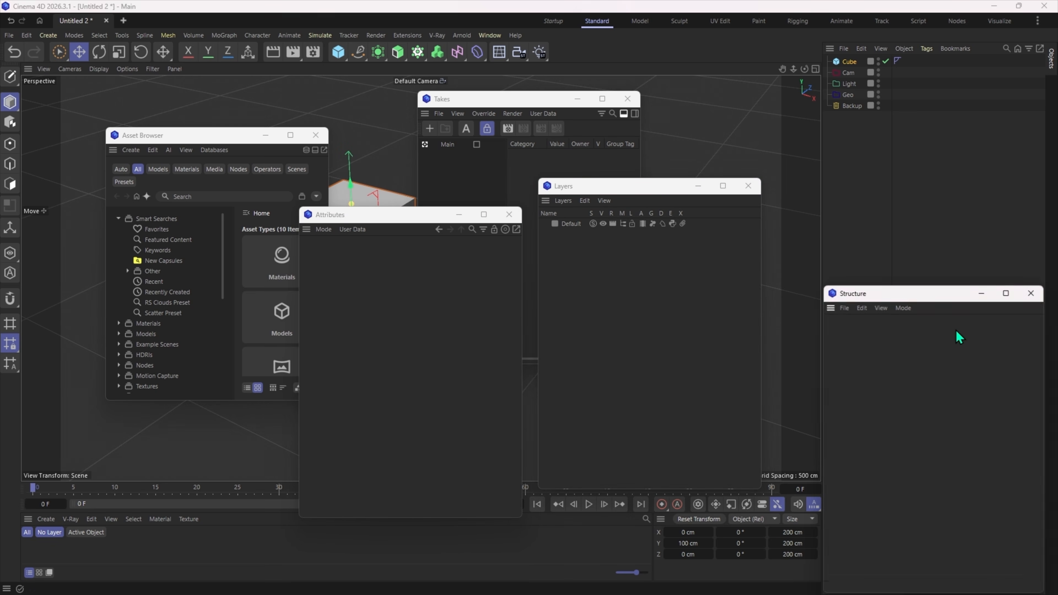
{"action": "left_click_drag", "start_coordinate": [900, 298], "coordinate": [137, 240]}
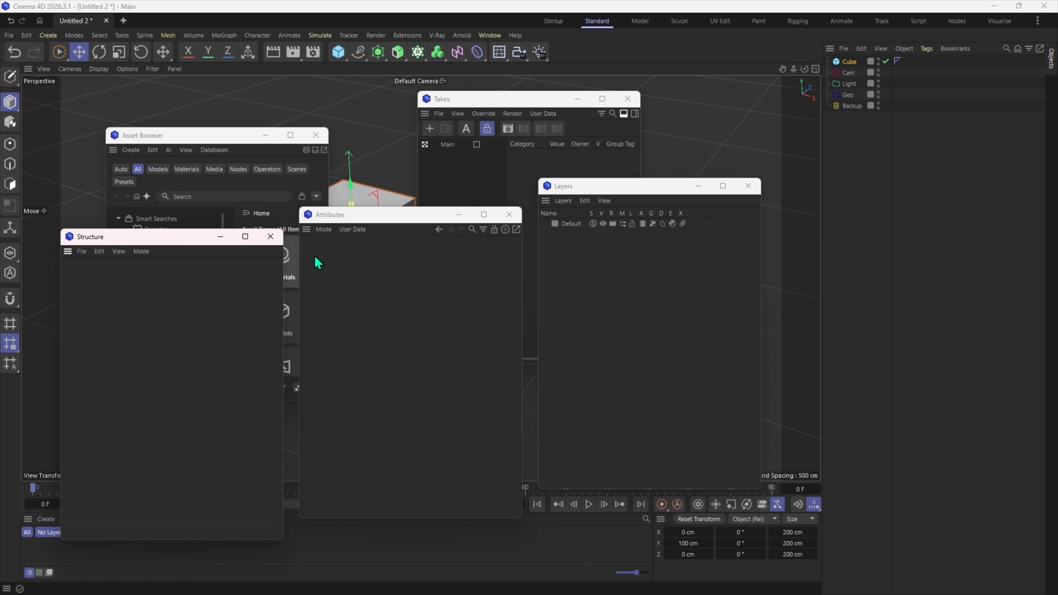
- Dock the Attributes manager above the Objects manager with the Cube selected, and shift the divider between them slightly upward
{"action": "left_click_drag", "start_coordinate": [334, 214], "coordinate": [765, 174]}
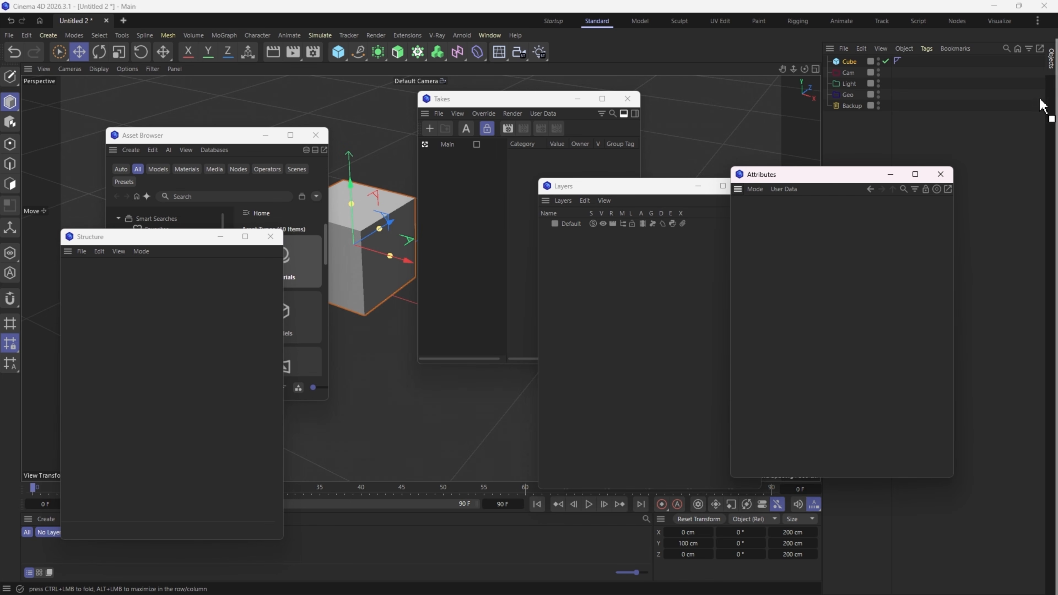
{"action": "left_click_drag", "start_coordinate": [1044, 75], "coordinate": [1036, 46]}
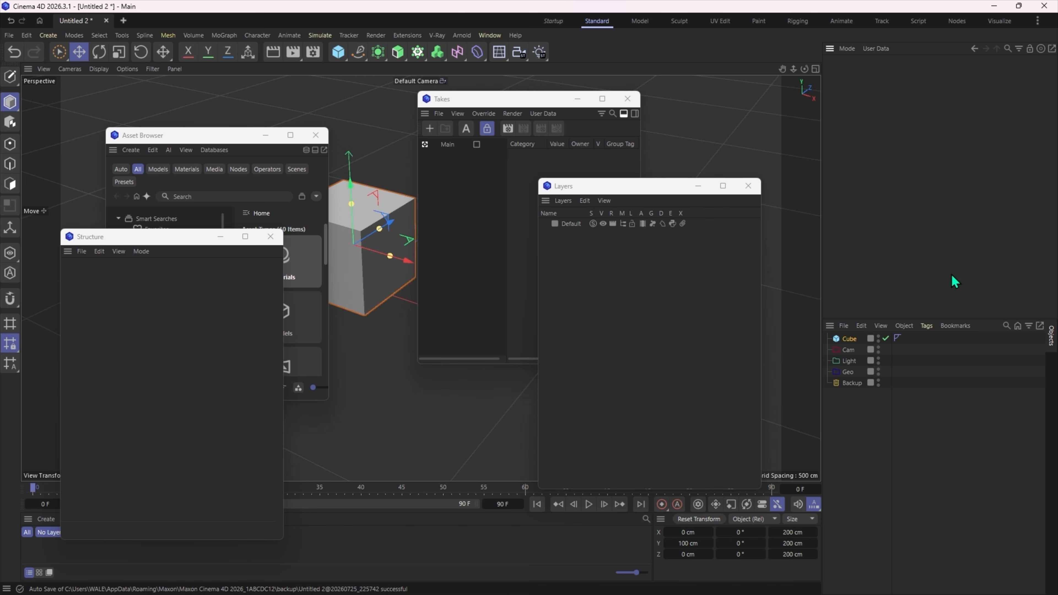
{"action": "left_click", "coordinate": [848, 339]}
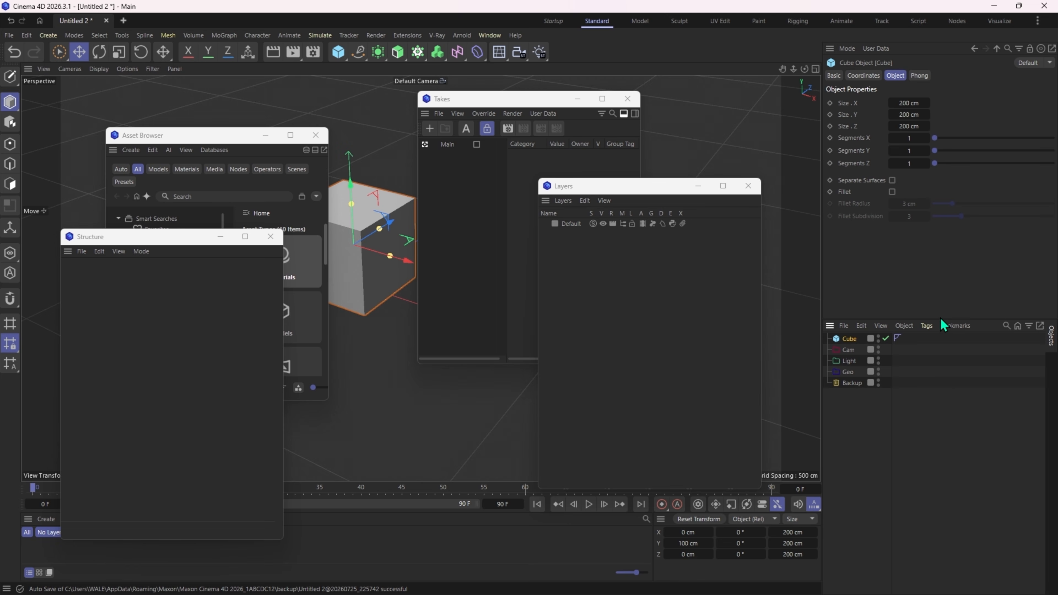
{"action": "left_click_drag", "start_coordinate": [940, 317], "coordinate": [940, 301]}
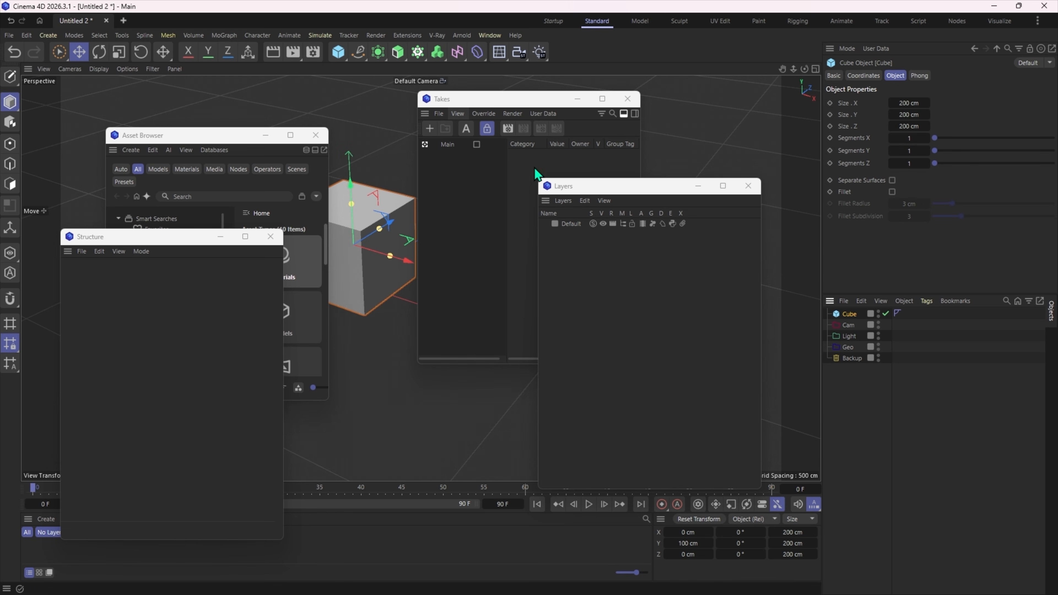
- Dock the floating Layers and Takes managers as tabs in the same group as the Attributes manager
{"action": "left_click_drag", "start_coordinate": [566, 192], "coordinate": [660, 216]}
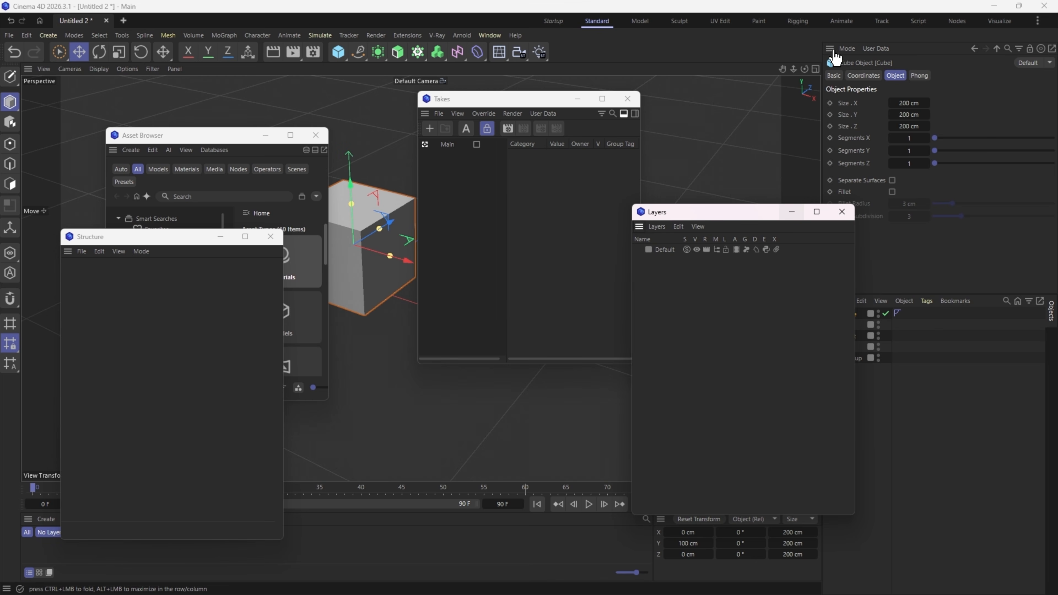
{"action": "left_click_drag", "start_coordinate": [834, 51], "coordinate": [832, 53]}
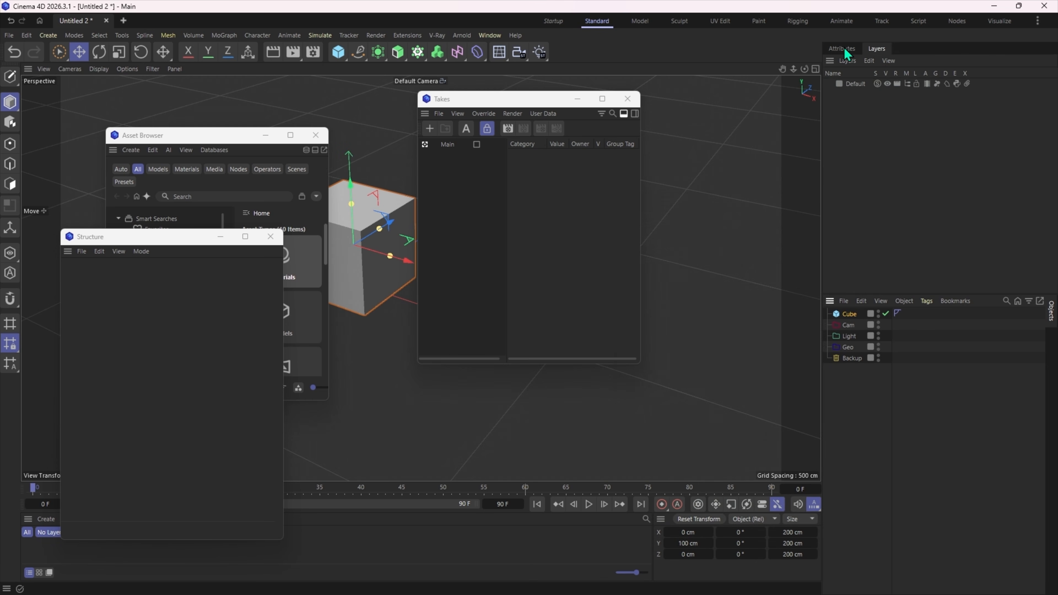
{"action": "left_click", "coordinate": [846, 50]}
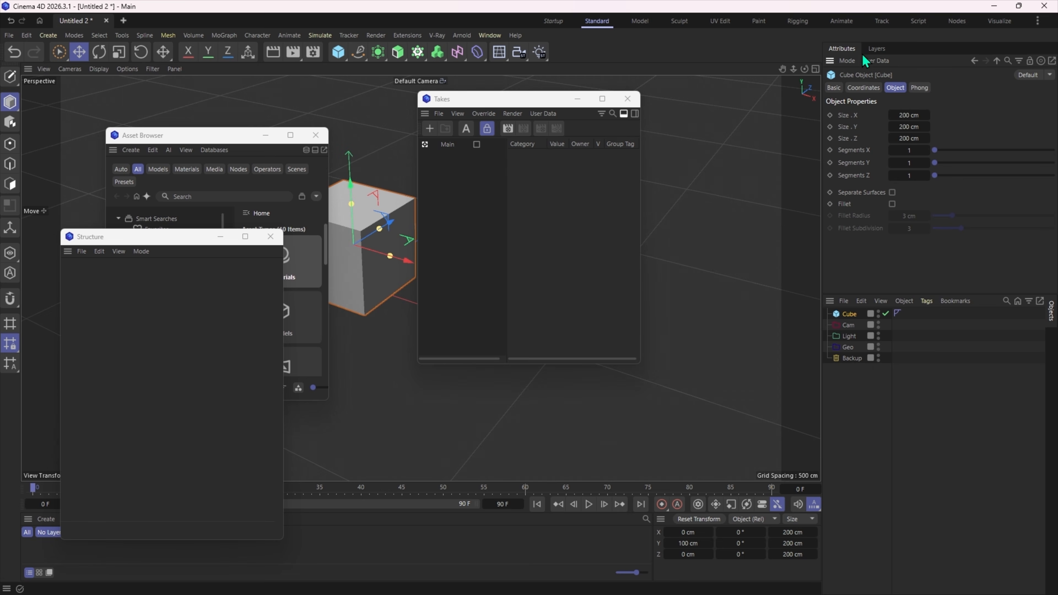
{"action": "left_click", "coordinate": [876, 49]}
{"action": "left_click", "coordinate": [850, 49]}
{"action": "left_click_drag", "start_coordinate": [424, 114], "coordinate": [831, 62]}
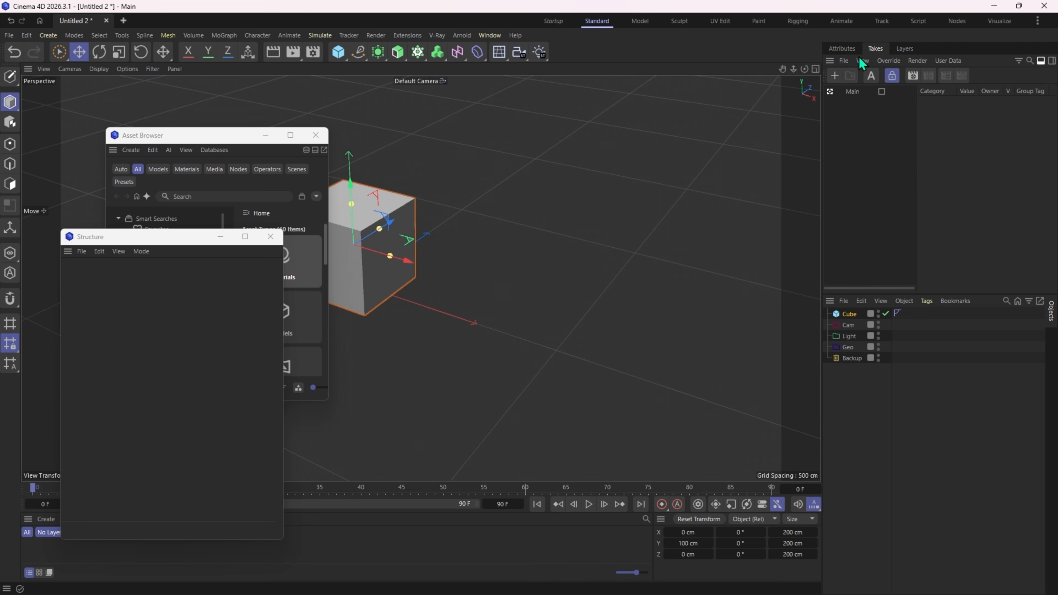
- Dock the Asset Browser as a tab alongside the viewport with the View tab active, and close the floating Structure window
{"action": "left_click_drag", "start_coordinate": [157, 140], "coordinate": [427, 122]}
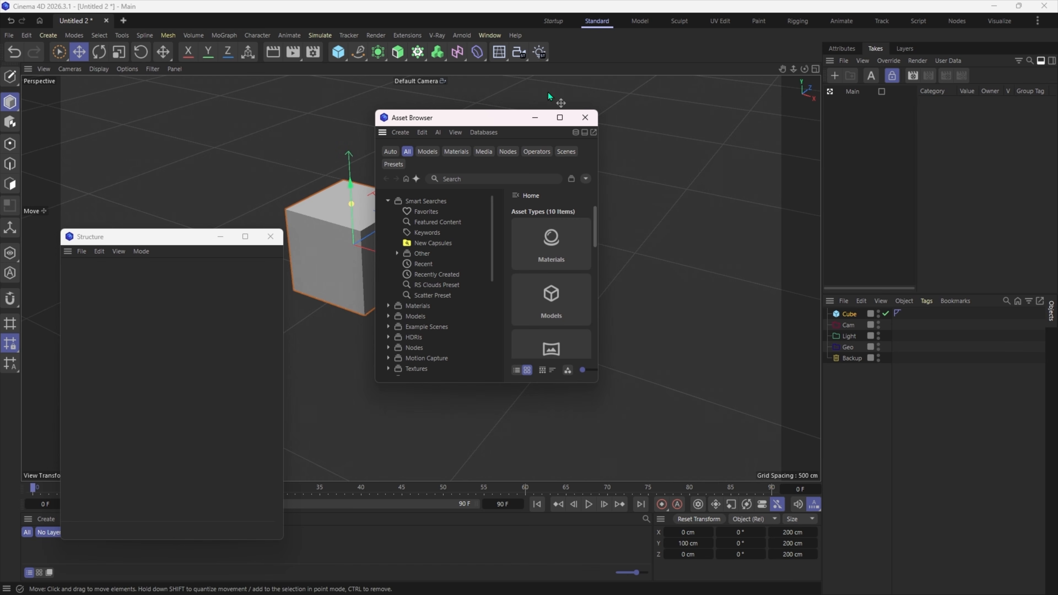
{"action": "left_click_drag", "start_coordinate": [382, 140], "coordinate": [28, 70]}
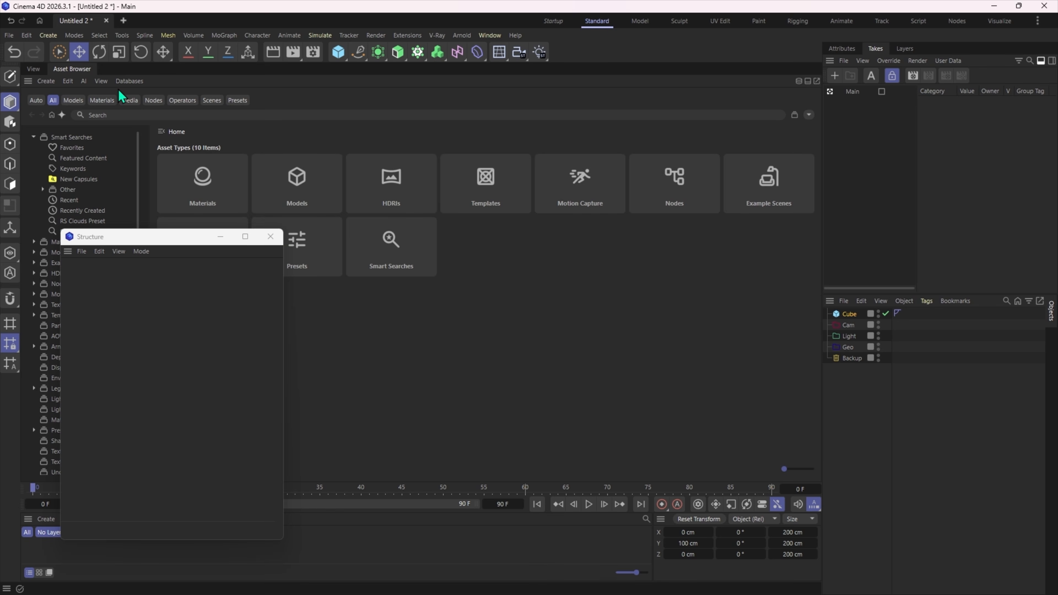
{"action": "left_click", "coordinate": [37, 69]}
{"action": "left_click_drag", "start_coordinate": [142, 241], "coordinate": [479, 141]}
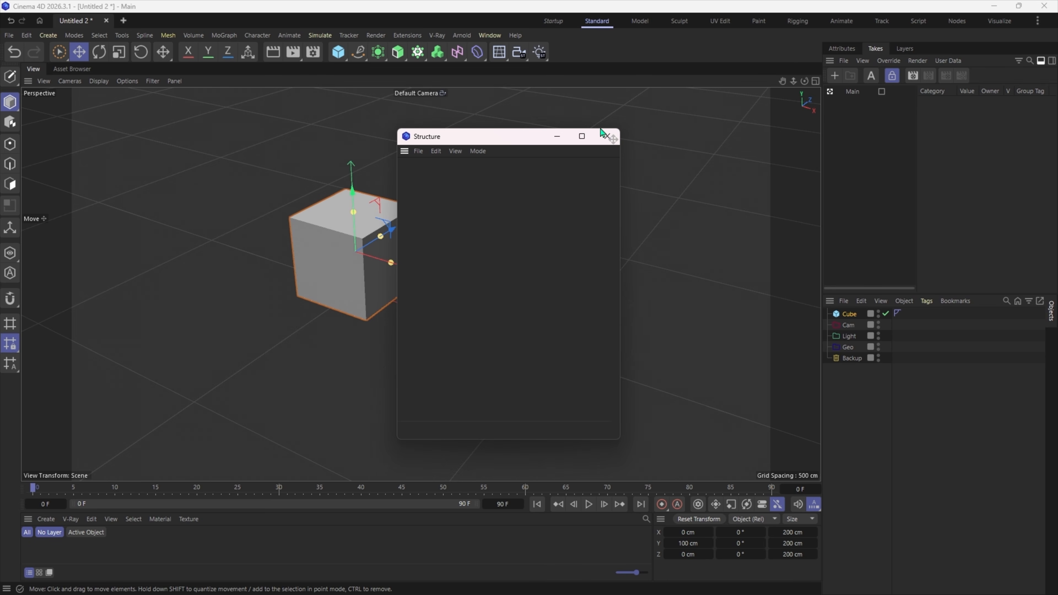
{"action": "left_click", "coordinate": [607, 137]}
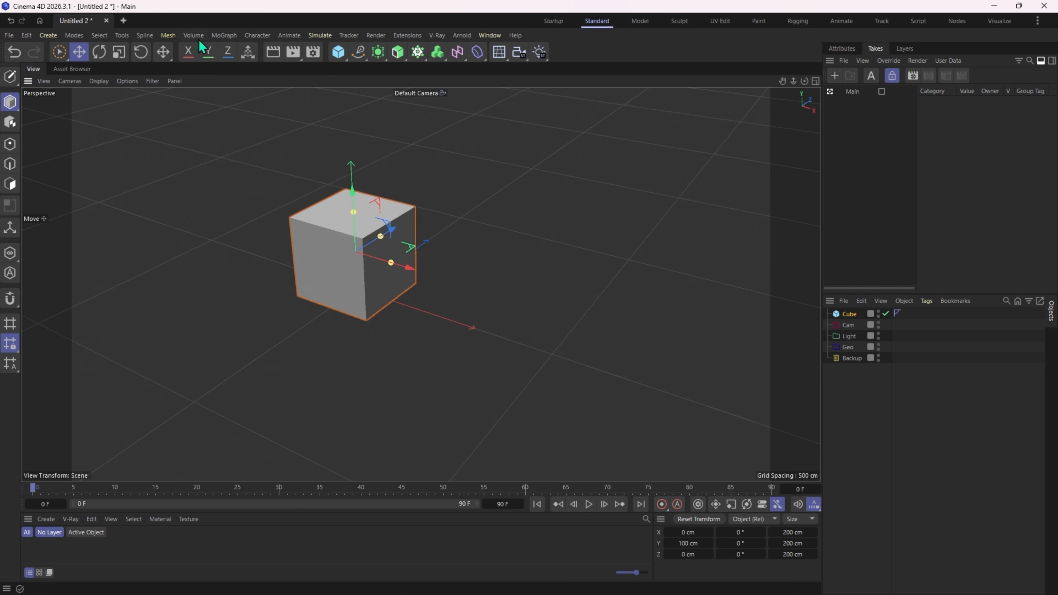
- Tear off the Axis command group as a floating palette over the viewport and open Axis Center from it
{"action": "left_click", "coordinate": [122, 36]}
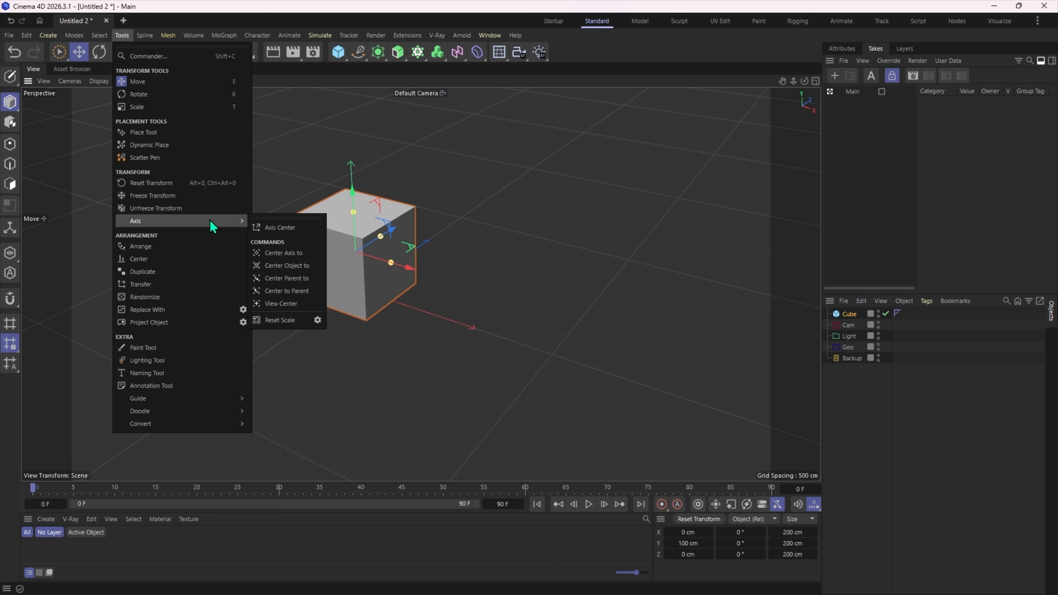
{"action": "left_click", "coordinate": [283, 218]}
{"action": "left_click_drag", "start_coordinate": [283, 210], "coordinate": [485, 148]}
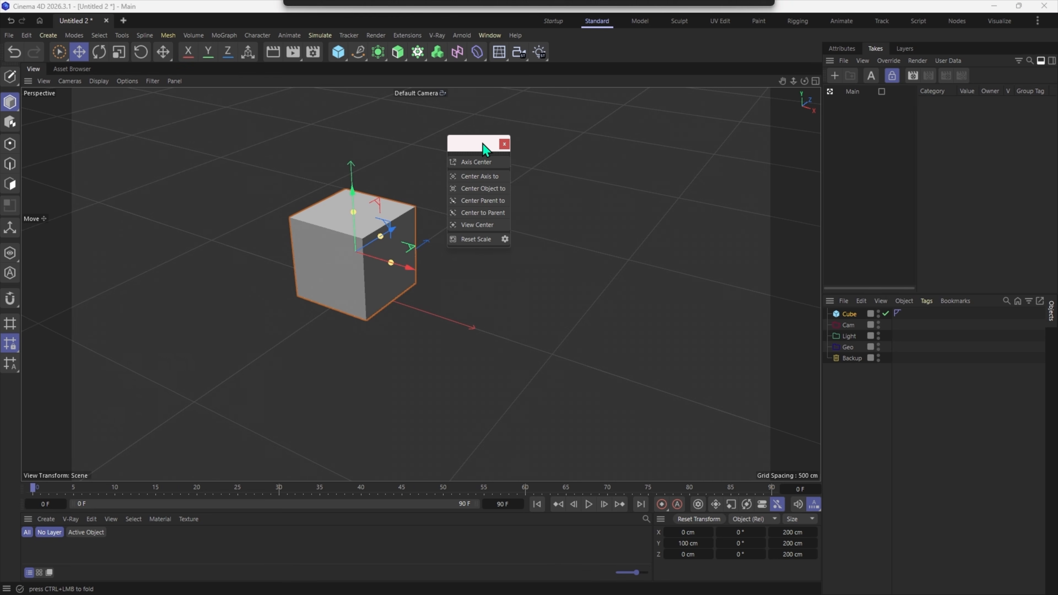
{"action": "left_click", "coordinate": [478, 163]}
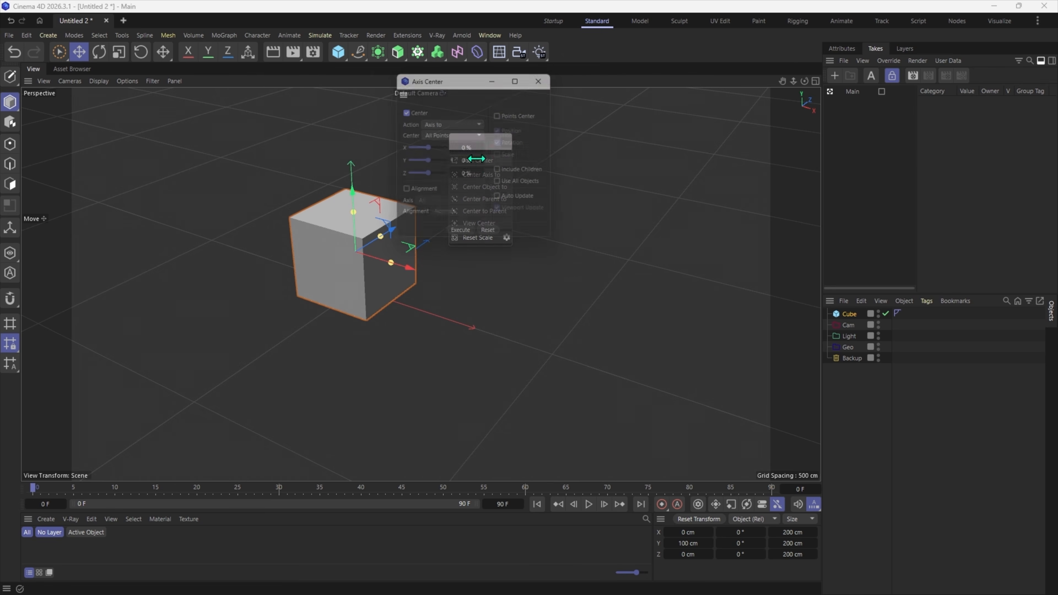
- Dock the floating Axis Center window as a tab in the group with the Attributes, Takes and Layers managers
{"action": "left_click_drag", "start_coordinate": [454, 85], "coordinate": [614, 115]}
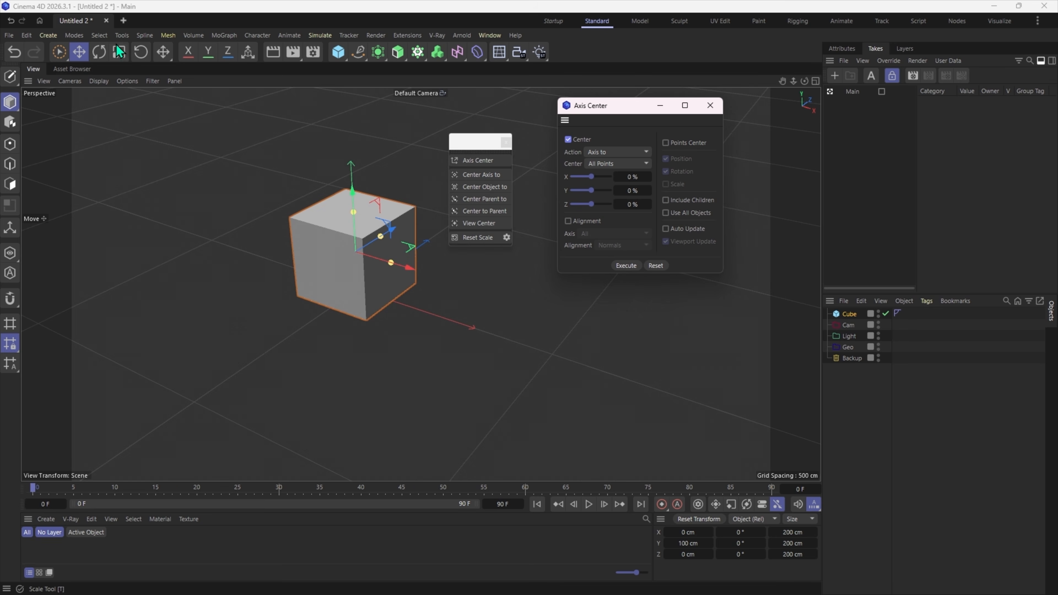
{"action": "left_click", "coordinate": [122, 35]}
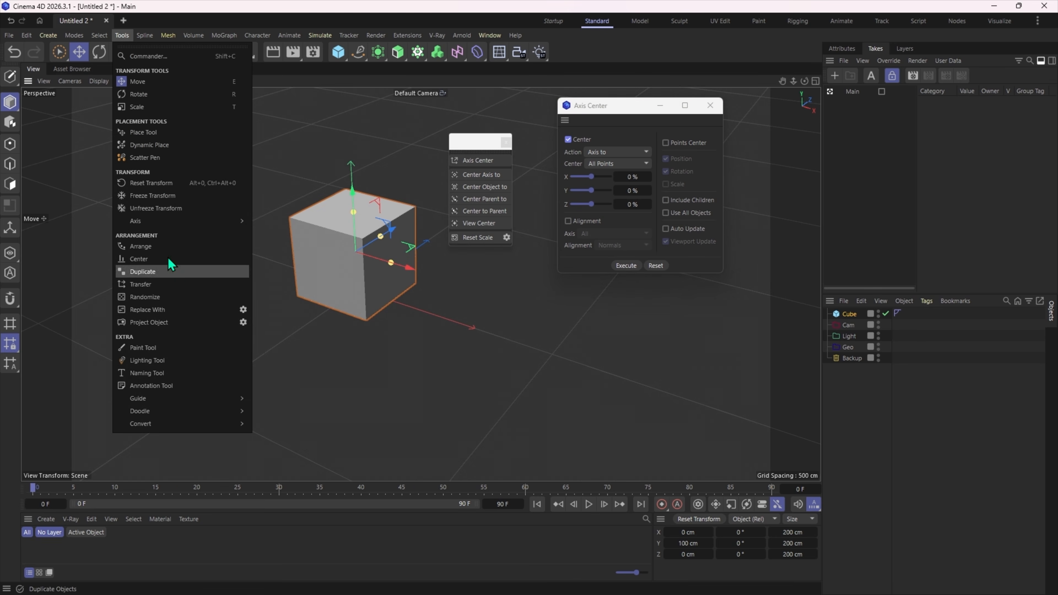
{"action": "left_click", "coordinate": [607, 113]}
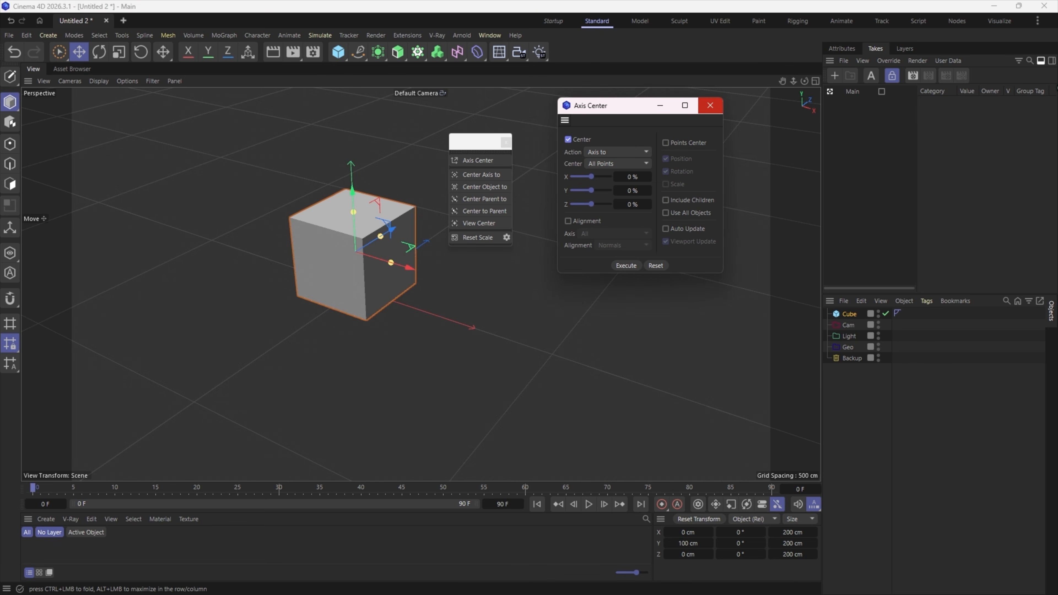
{"action": "left_click_drag", "start_coordinate": [1049, 86], "coordinate": [1051, 88]}
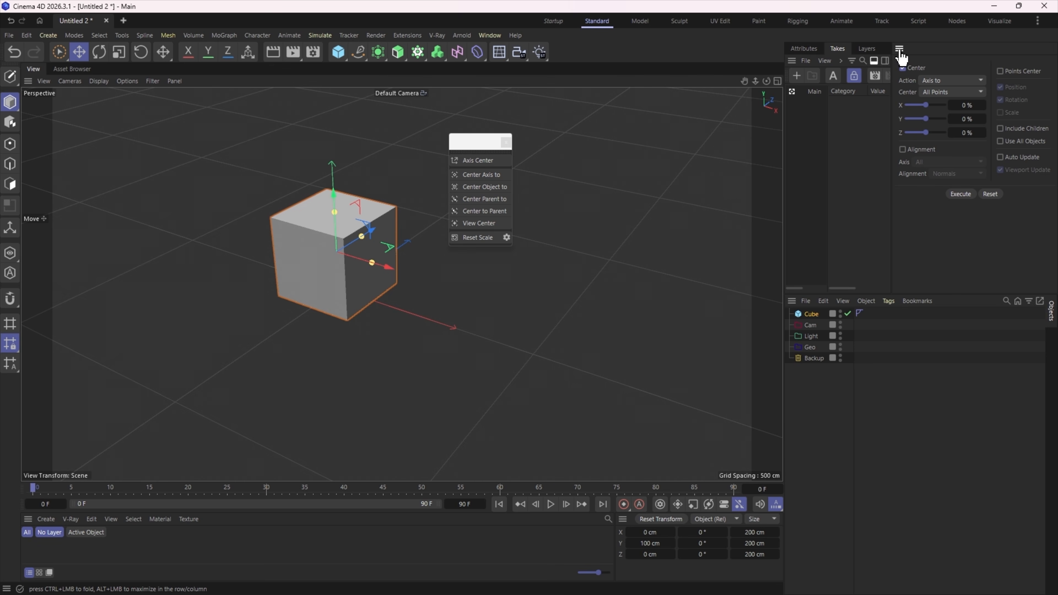
{"action": "left_click_drag", "start_coordinate": [898, 53], "coordinate": [792, 70]}
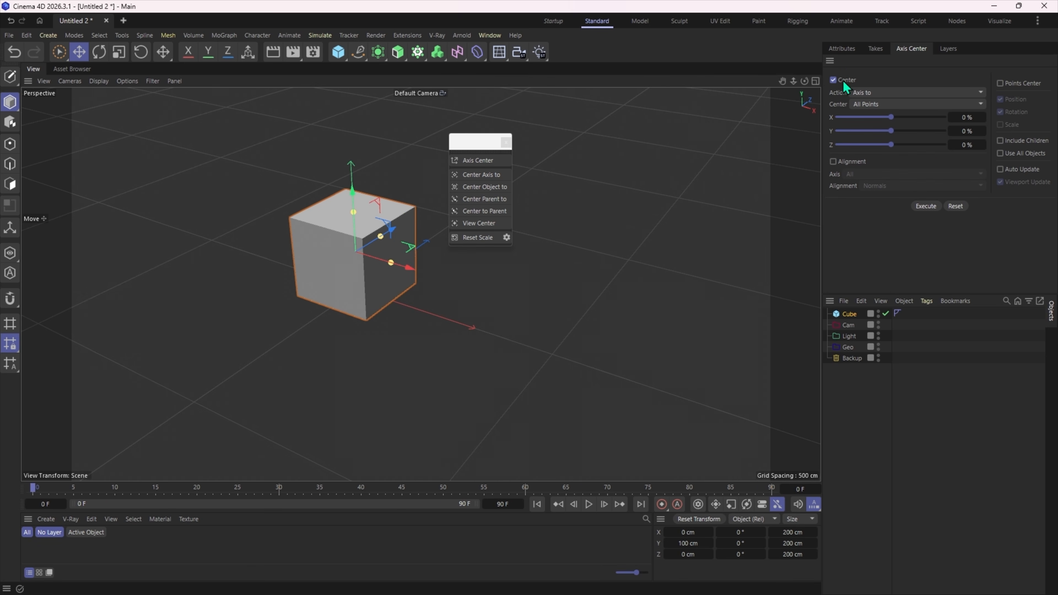
{"action": "left_click", "coordinate": [842, 48]}
{"action": "left_click", "coordinate": [911, 48]}
- Try the Large Icons and Small Icons sizes on the command palette above the viewport
{"action": "right_click", "coordinate": [583, 49]}
{"action": "mouse_move", "coordinate": [675, 211]}
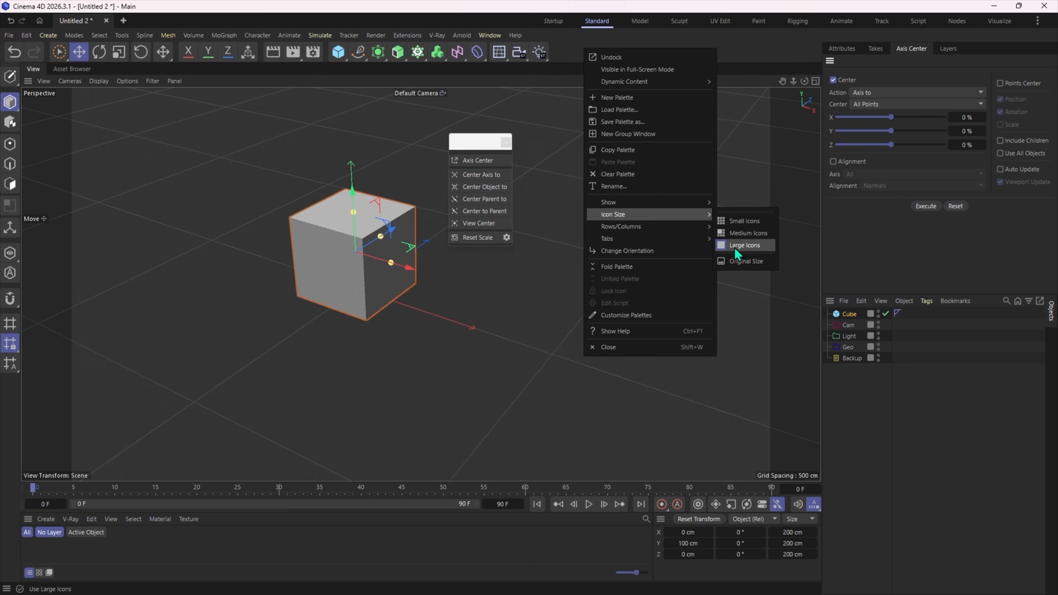
{"action": "left_click", "coordinate": [745, 250]}
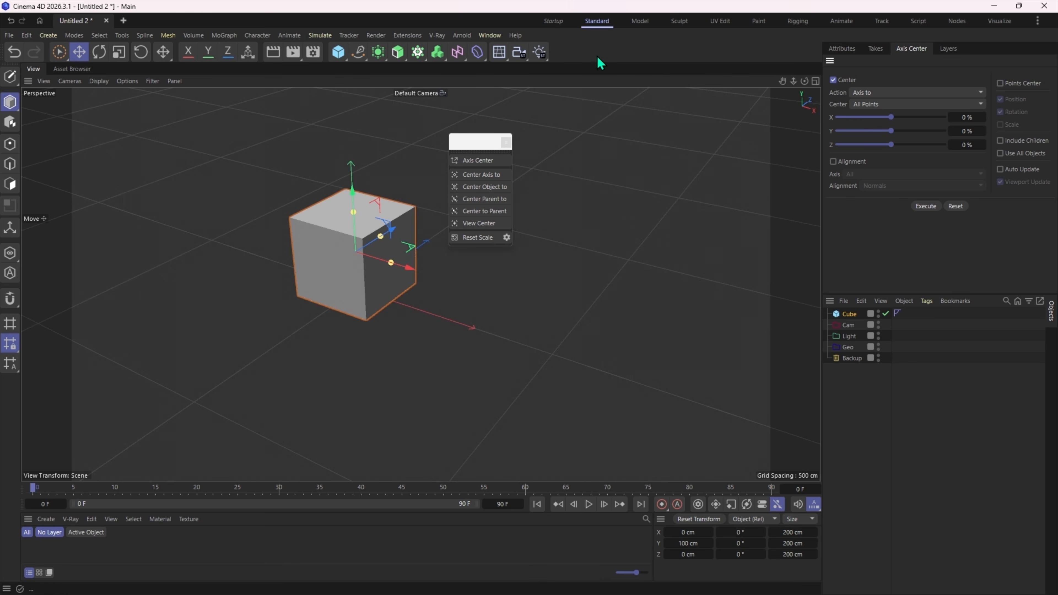
{"action": "right_click", "coordinate": [600, 60]}
{"action": "mouse_move", "coordinate": [714, 227]}
{"action": "left_click", "coordinate": [755, 228]}
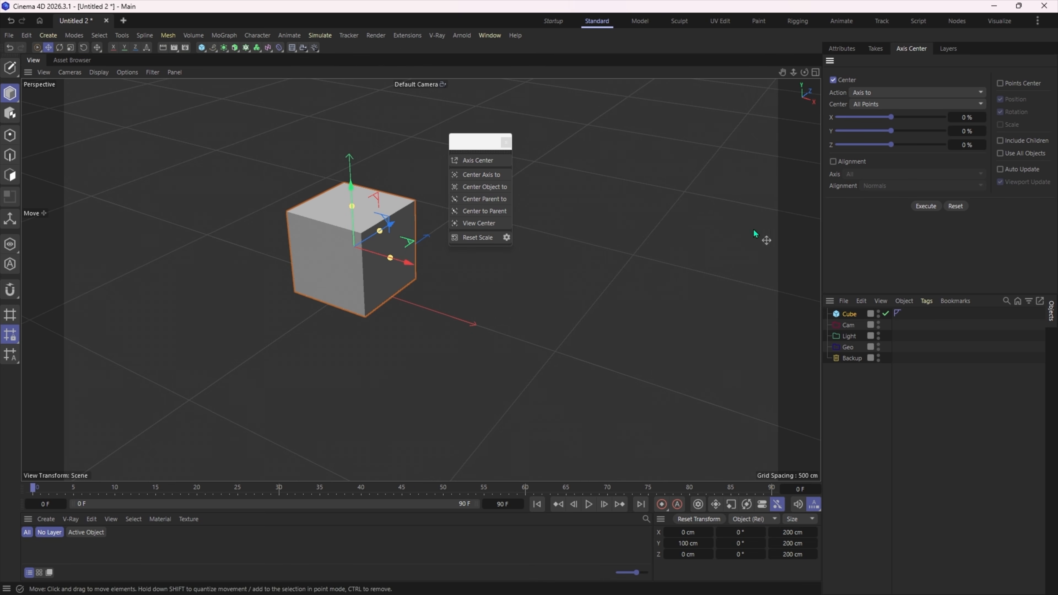
- Set the icon size of the palette above the viewport to Medium Icons
{"action": "right_click", "coordinate": [380, 57]}
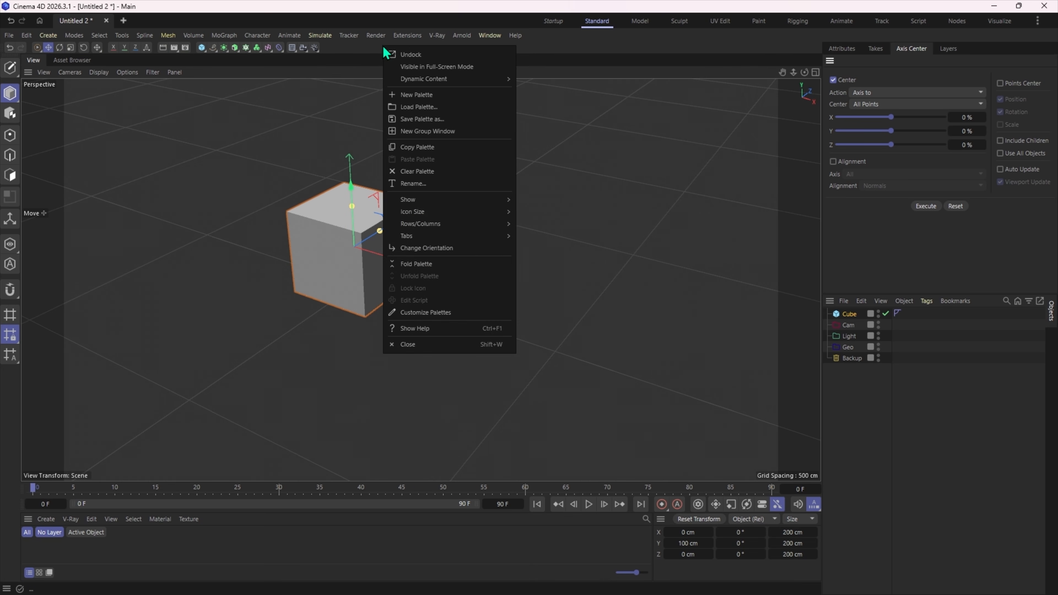
{"action": "mouse_move", "coordinate": [493, 220]}
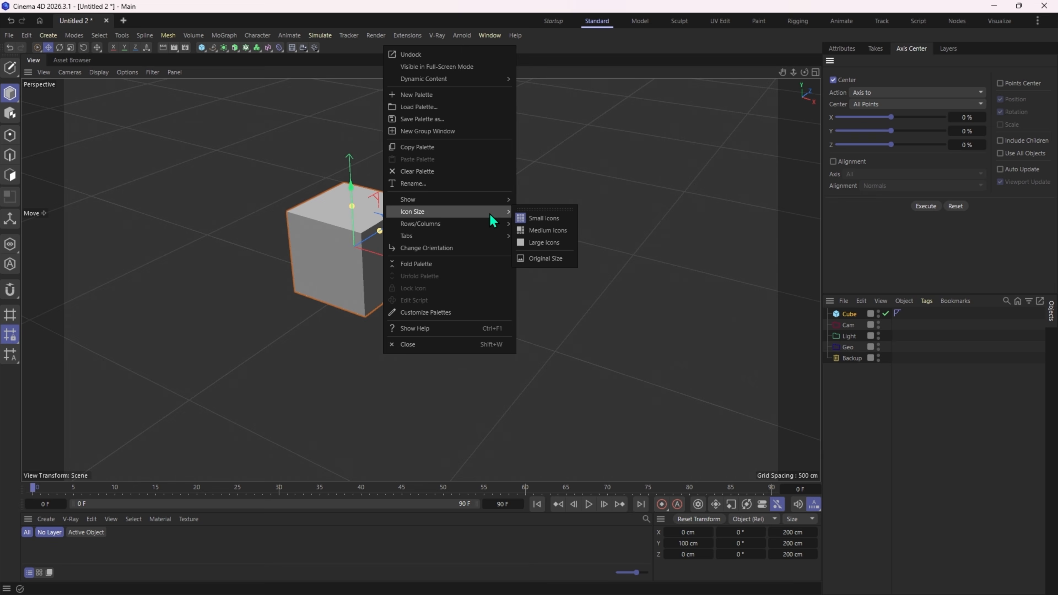
{"action": "left_click", "coordinate": [551, 232]}
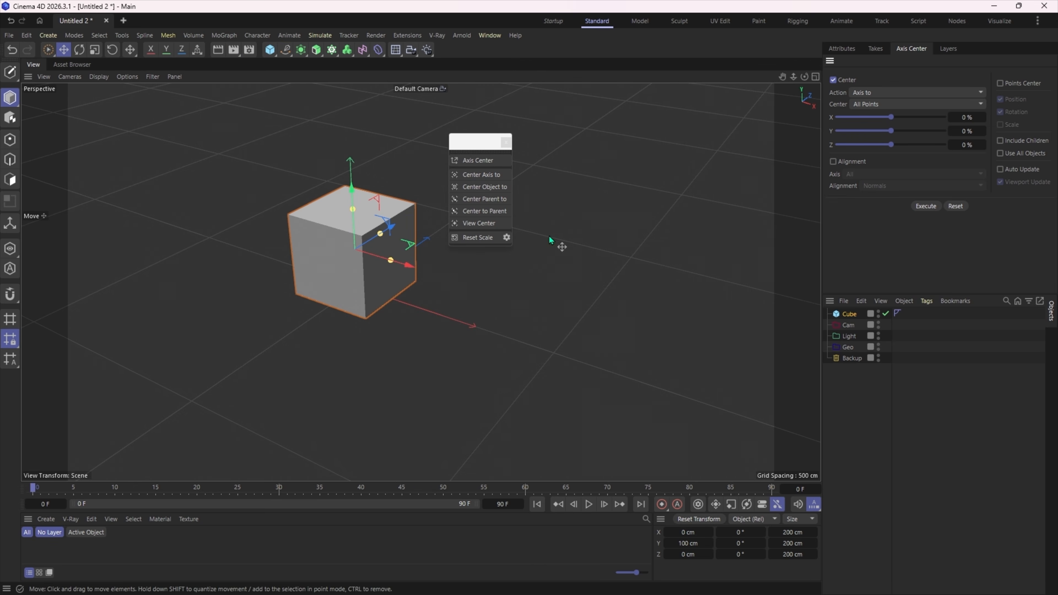
{"action": "right_click", "coordinate": [488, 55]}
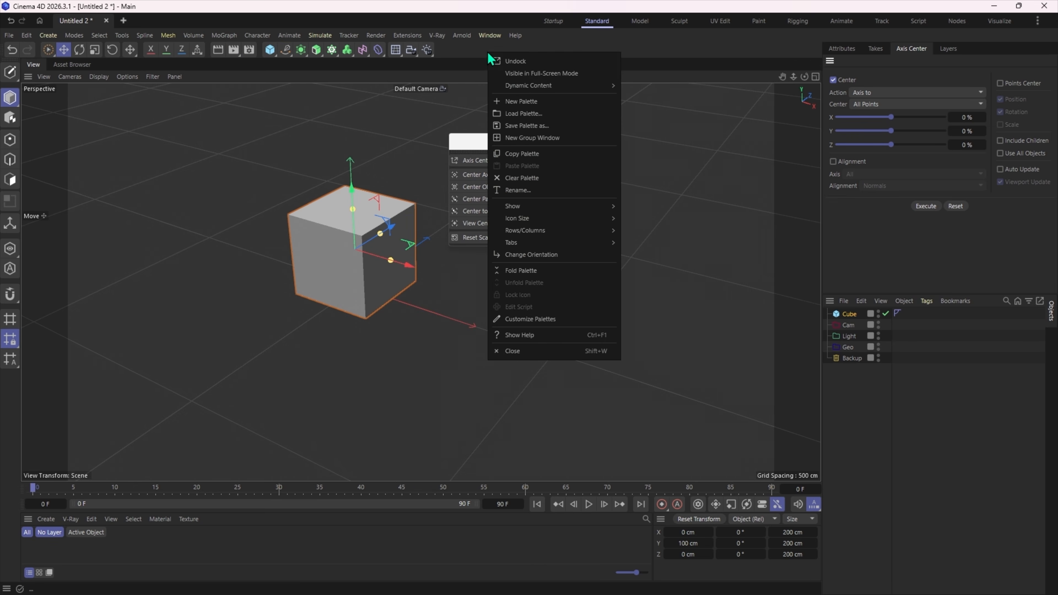
{"action": "left_click", "coordinate": [458, 57]}
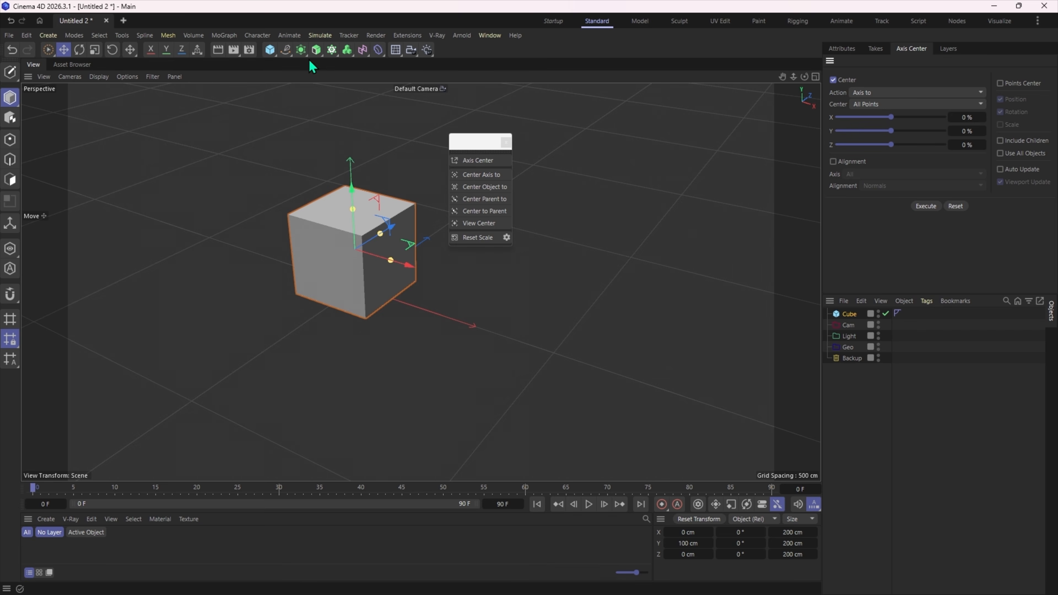
{"action": "right_click", "coordinate": [458, 56]}
{"action": "mouse_move", "coordinate": [542, 205]}
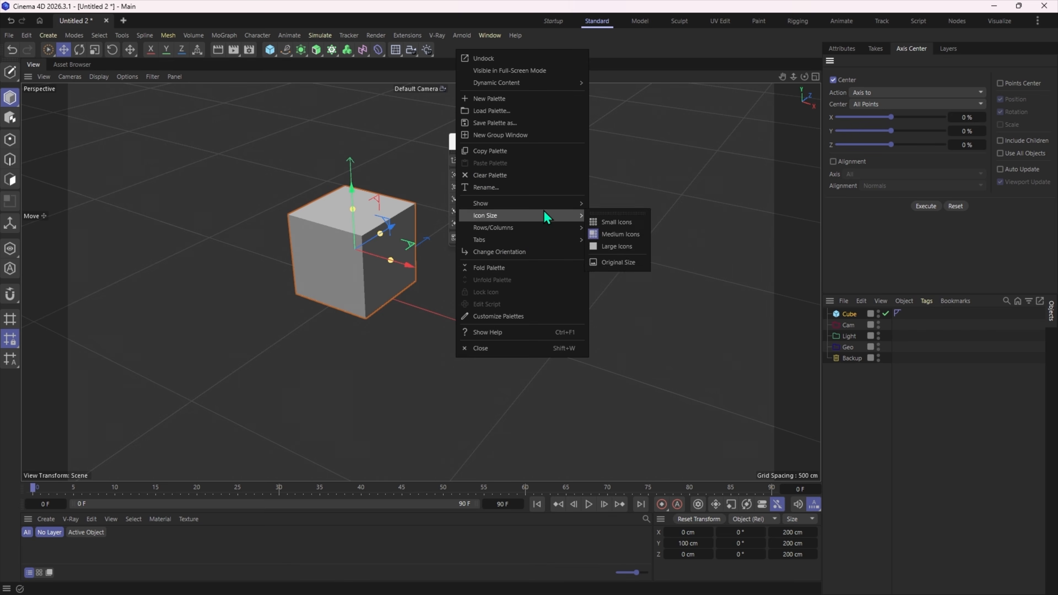
{"action": "mouse_move", "coordinate": [574, 216]}
{"action": "left_click", "coordinate": [625, 159]}
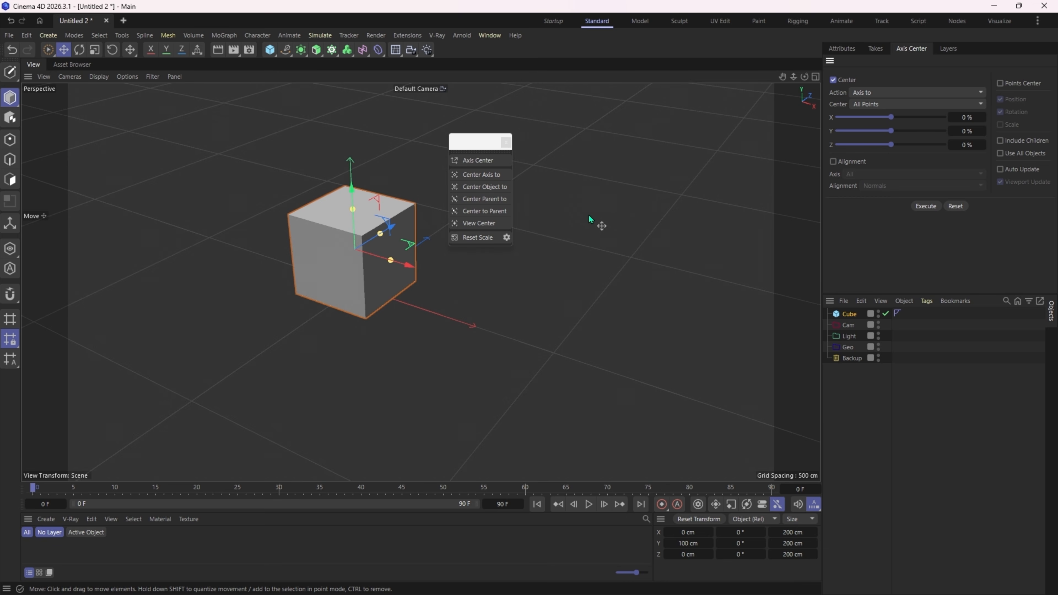
- Search the Commander for "center" and add the Center Object to command at the end of the palette above the viewport
{"action": "key", "text": "shift+v"}
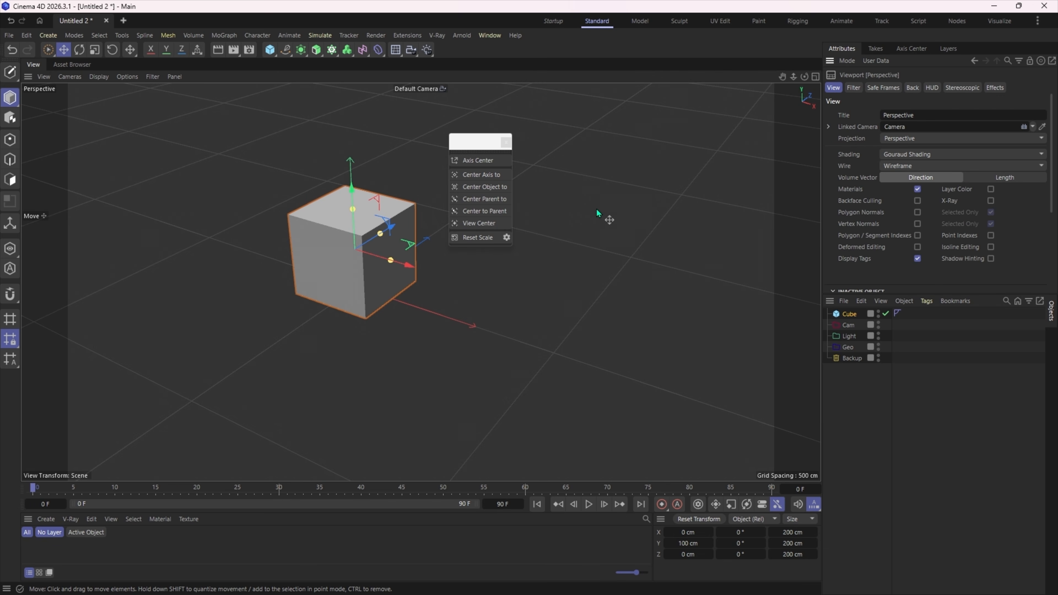
{"action": "key", "text": "shift+c"}
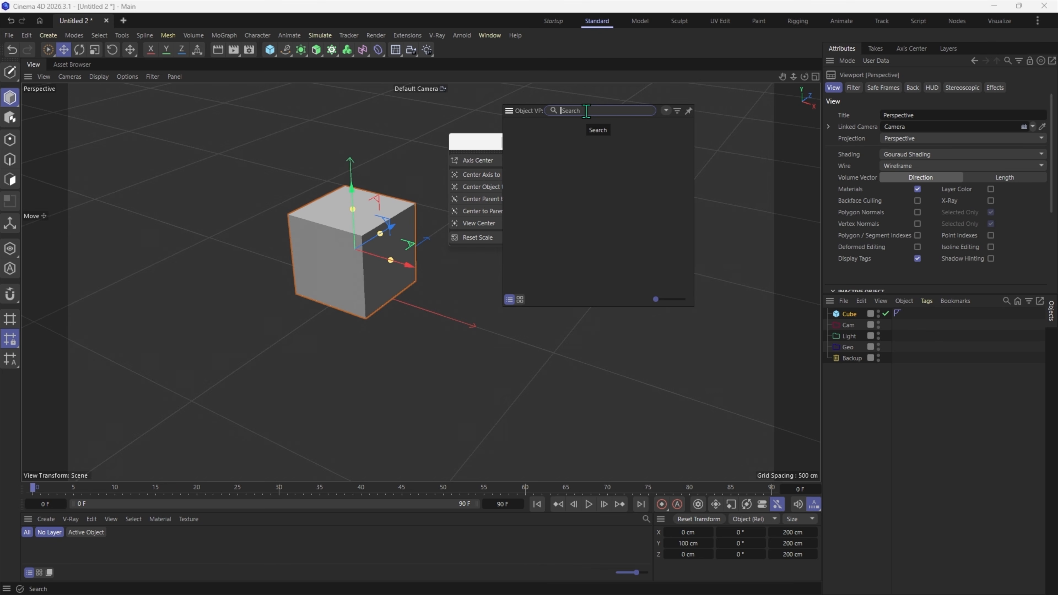
{"action": "type", "text": "sent"}
{"action": "key", "text": "BackSpace"}
{"action": "key", "text": "BackSpace"}
{"action": "key", "text": "BackSpace"}
{"action": "key", "text": "BackSpace"}
{"action": "type", "text": "centre"}
{"action": "key", "text": "BackSpace"}
{"action": "key", "text": "BackSpace"}
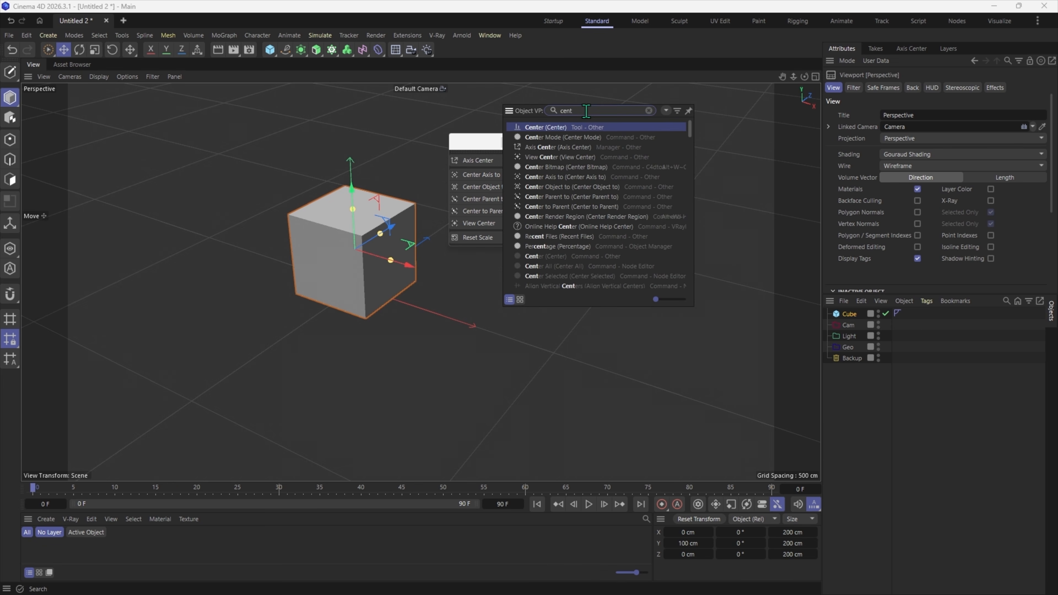
{"action": "type", "text": "er"}
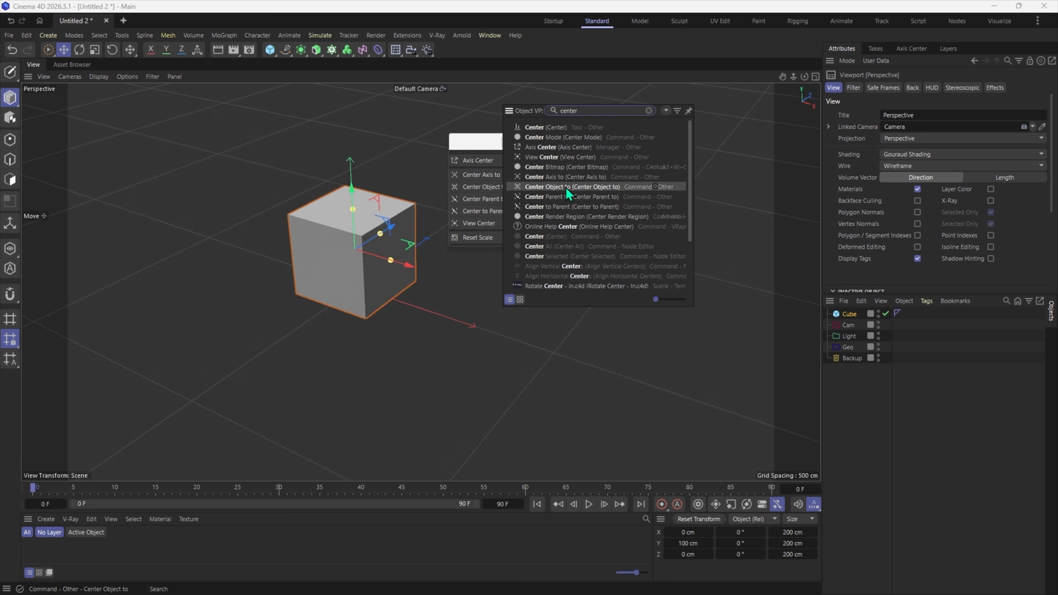
{"action": "left_click_drag", "start_coordinate": [536, 188], "coordinate": [438, 49]}
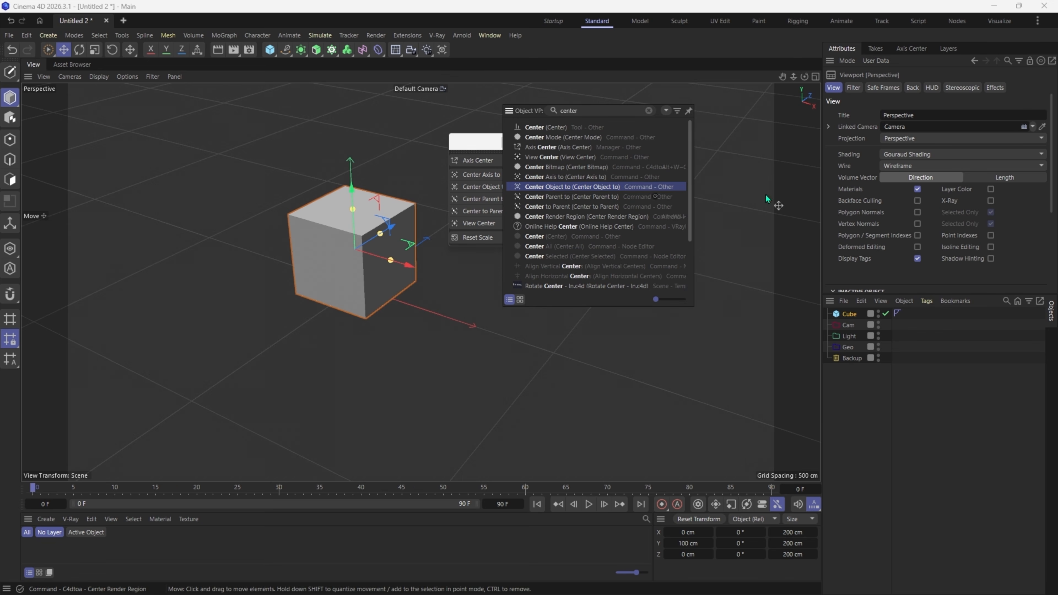
- Make the cube editable and move only its axis along X to about -447.5 cm, leaving axis modification off
{"action": "left_click", "coordinate": [335, 264]}
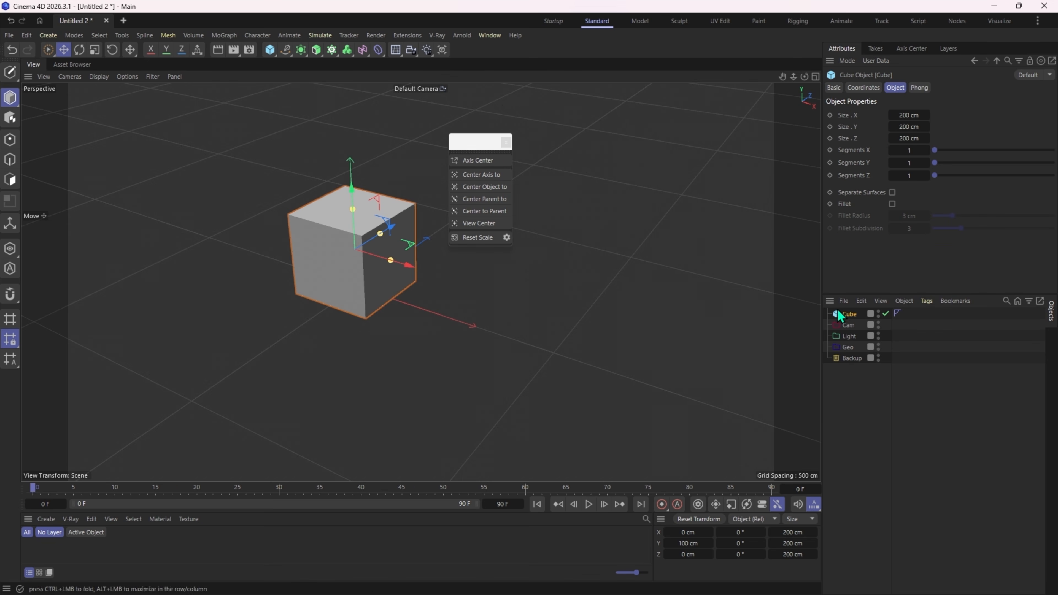
{"action": "key", "text": "c"}
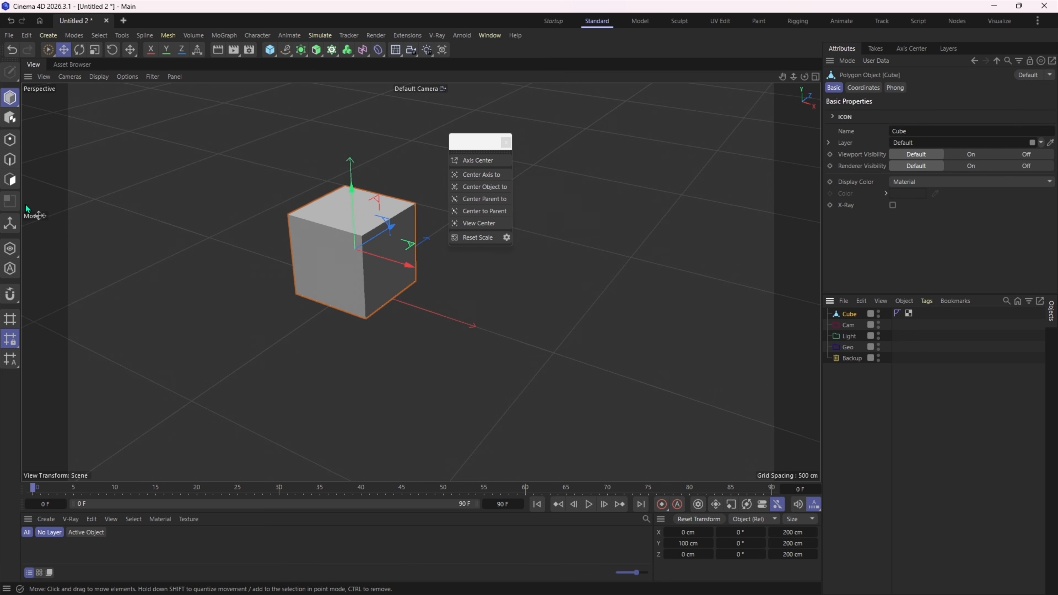
{"action": "left_click", "coordinate": [10, 223]}
{"action": "left_click_drag", "start_coordinate": [297, 290], "coordinate": [160, 248]}
{"action": "left_click", "coordinate": [9, 225]}
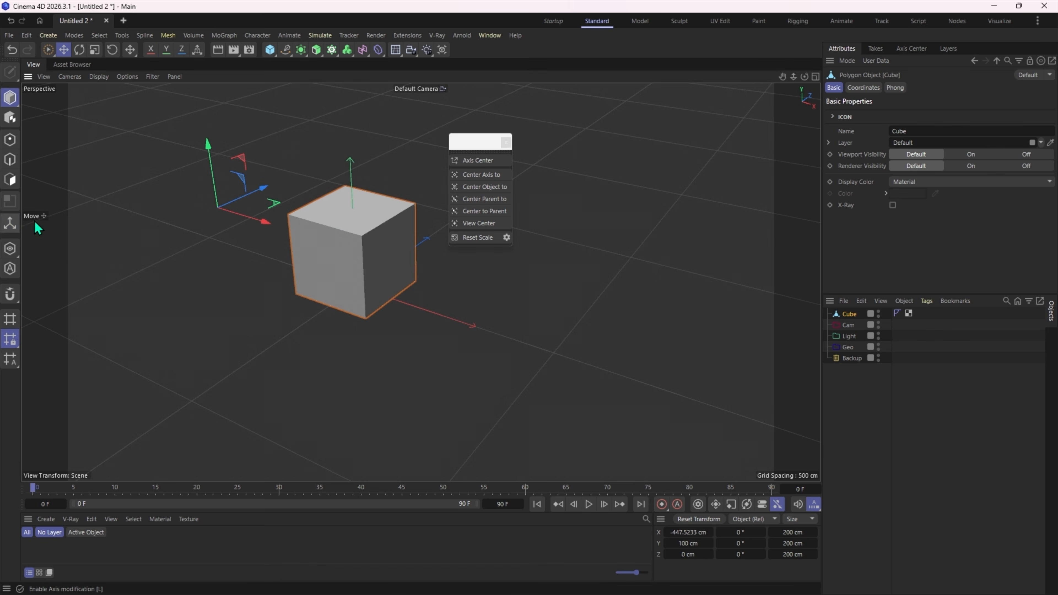
- Center the cube's geometry on its offset axis with the newly added Center Object to command
{"action": "left_click", "coordinate": [443, 52]}
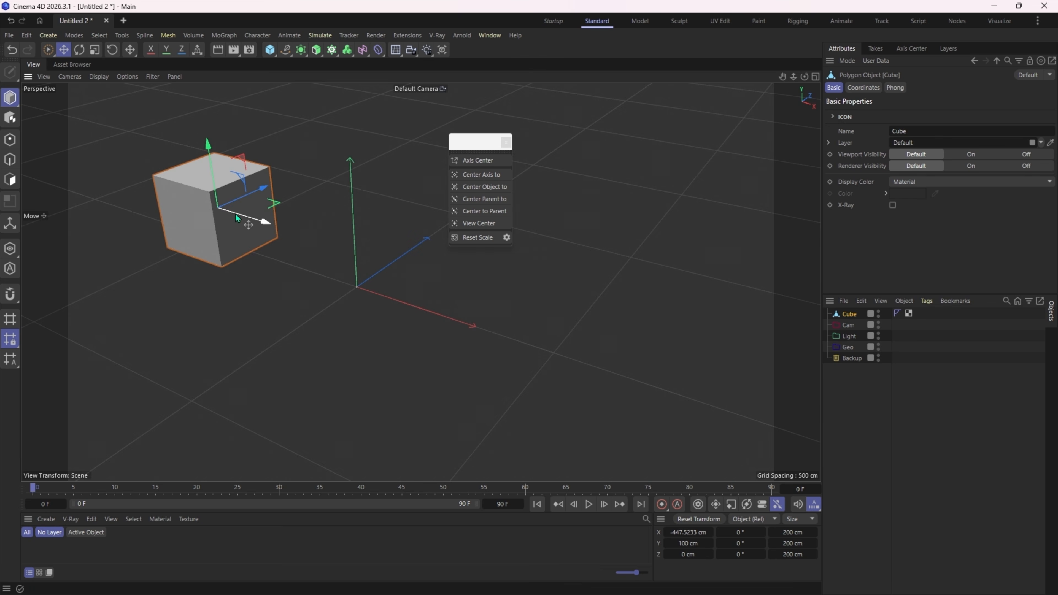
{"action": "mouse_move", "coordinate": [275, 226]}
{"action": "left_mouse_down", "text": "alt"}
{"action": "mouse_move", "coordinate": [312, 200]}
{"action": "mouse_move", "coordinate": [271, 215]}
{"action": "left_mouse_up", "text": "alt"}
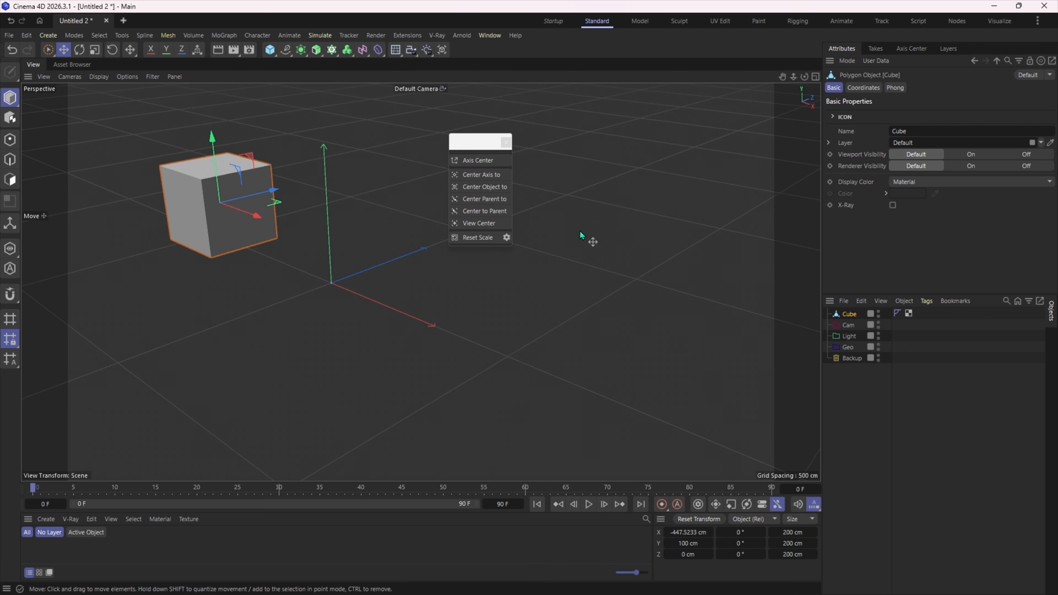
- Add the Center Axis to command from the Commander beside Center Object to in the palette above the viewport
{"action": "key", "text": "shift+c"}
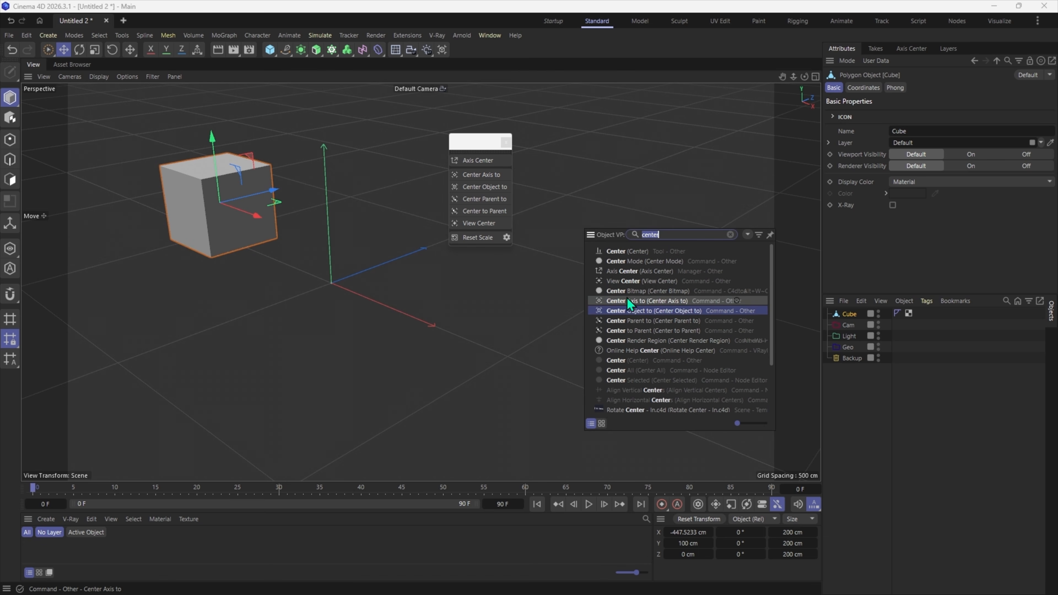
{"action": "mouse_move", "coordinate": [621, 299]}
{"action": "left_mouse_down"}
{"action": "mouse_move", "coordinate": [647, 163]}
{"action": "mouse_move", "coordinate": [458, 41]}
{"action": "mouse_move", "coordinate": [451, 50]}
{"action": "left_mouse_up"}
{"action": "key", "text": "Escape"}
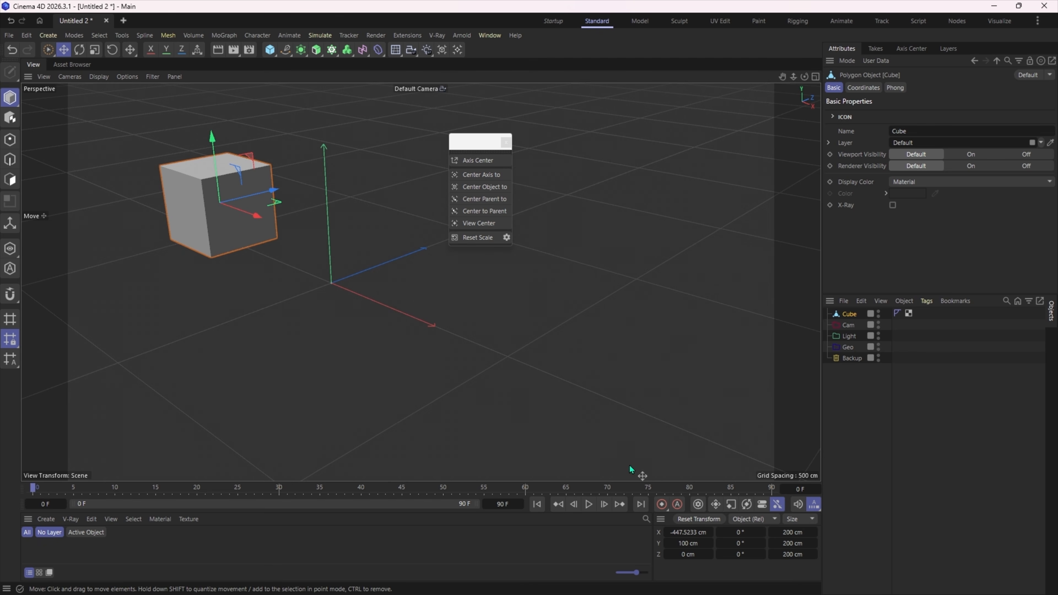
- Reset the cube's transform and test Center Axis to by offsetting the cube's axis and centering it back
{"action": "left_click", "coordinate": [692, 520]}
{"action": "key", "text": "l"}
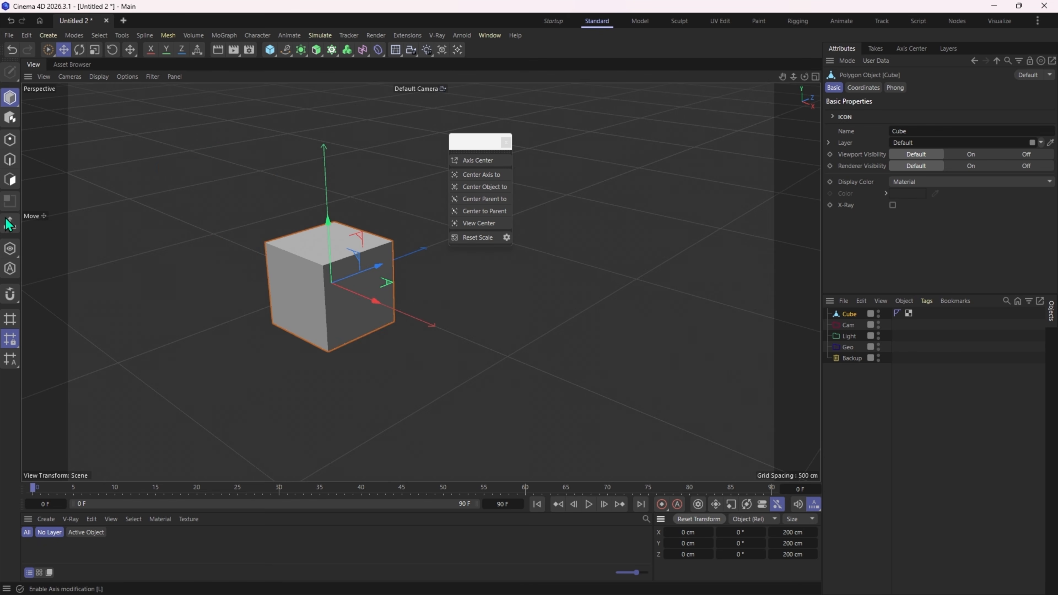
{"action": "left_click_drag", "start_coordinate": [357, 293], "coordinate": [209, 231]}
{"action": "key", "text": "l"}
{"action": "left_click", "coordinate": [458, 50]}
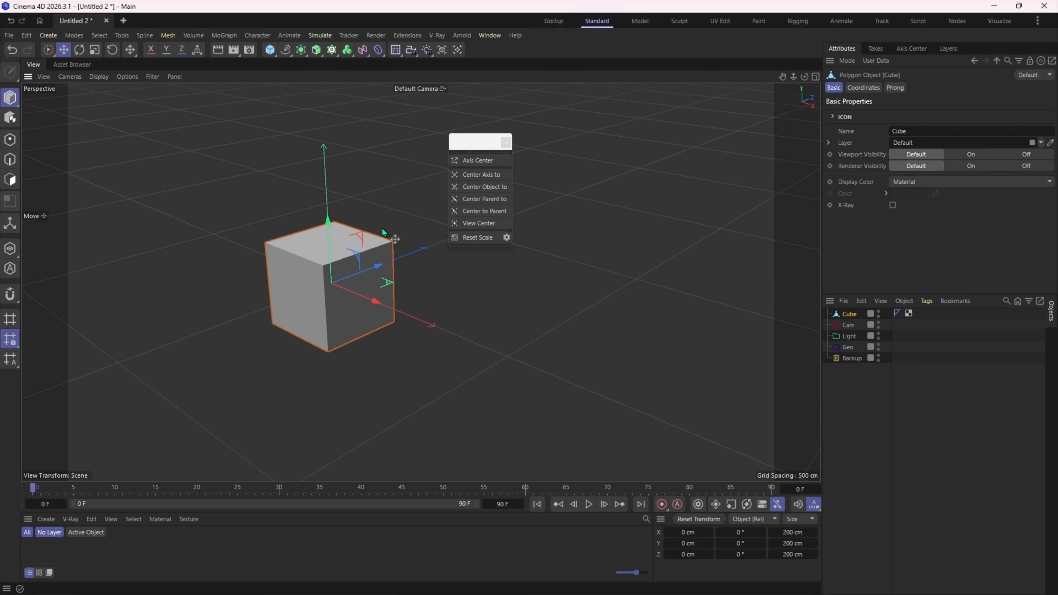
{"action": "left_click_drag", "start_coordinate": [393, 276], "coordinate": [367, 253], "text": "alt"}
{"action": "left_click_drag", "start_coordinate": [369, 297], "coordinate": [405, 305], "text": "alt"}
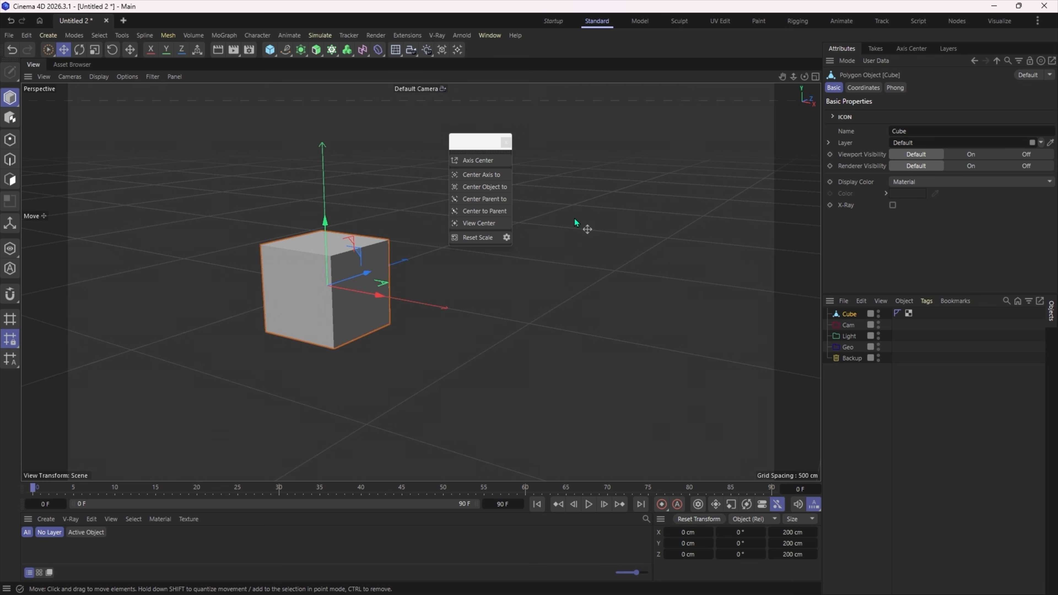
- Search the Commander for "snap" and look through the listed commands
{"action": "key", "text": "shift+c"}
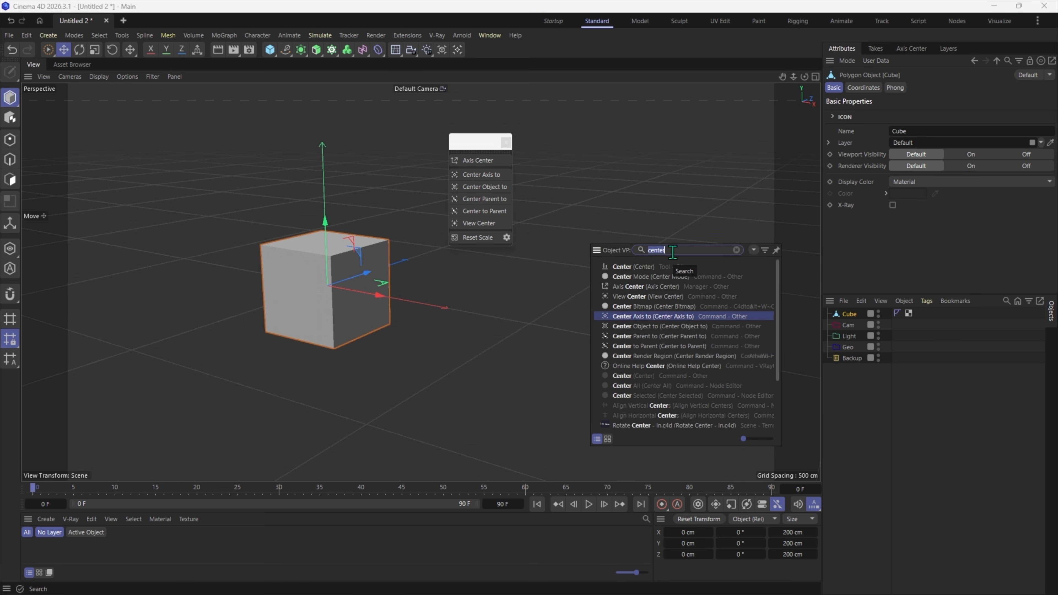
{"action": "type", "text": "snap"}
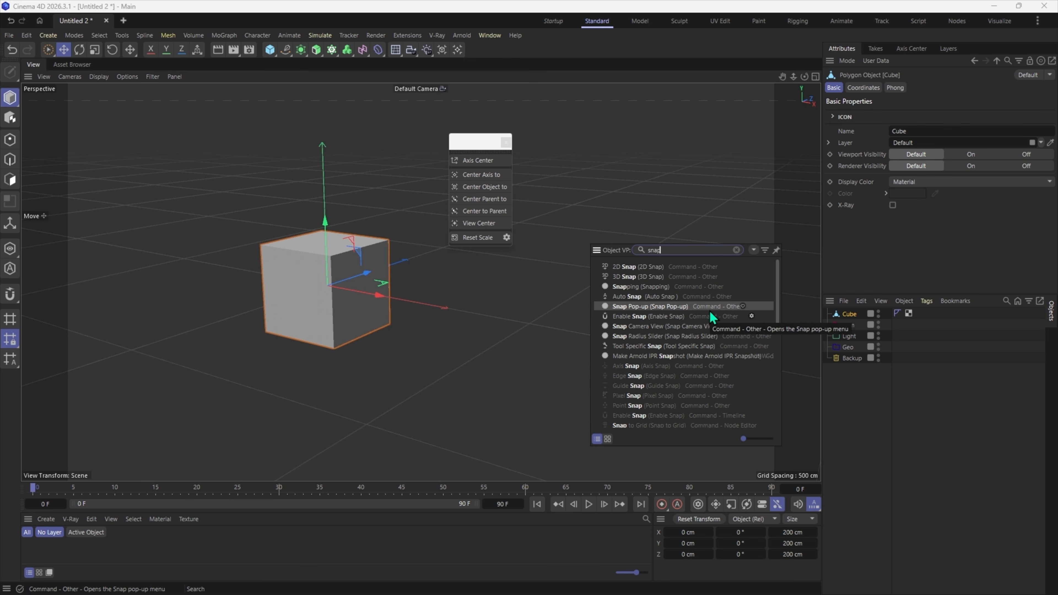
{"action": "scroll", "coordinate": [710, 329], "scroll_direction": "down", "scroll_amount": 10}
{"action": "scroll", "coordinate": [710, 329], "scroll_direction": "up", "scroll_amount": 10}
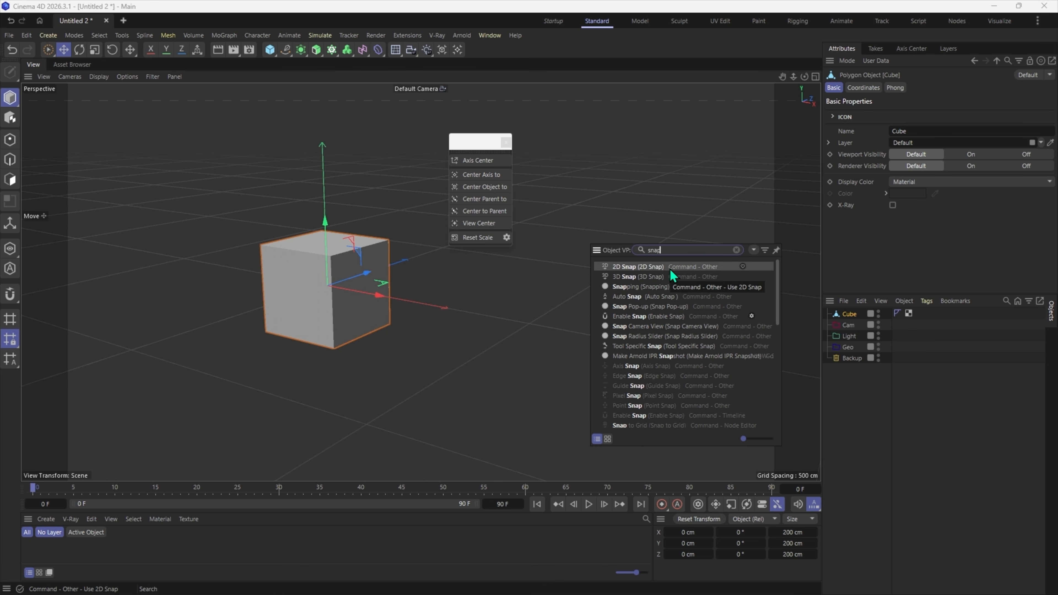
- Search the Commander for "drop" and add the Drop2Floor command to the palette above the viewport
{"action": "key", "text": "BackSpace"}
{"action": "key", "text": "BackSpace"}
{"action": "key", "text": "BackSpace"}
{"action": "type", "text": "drop"}
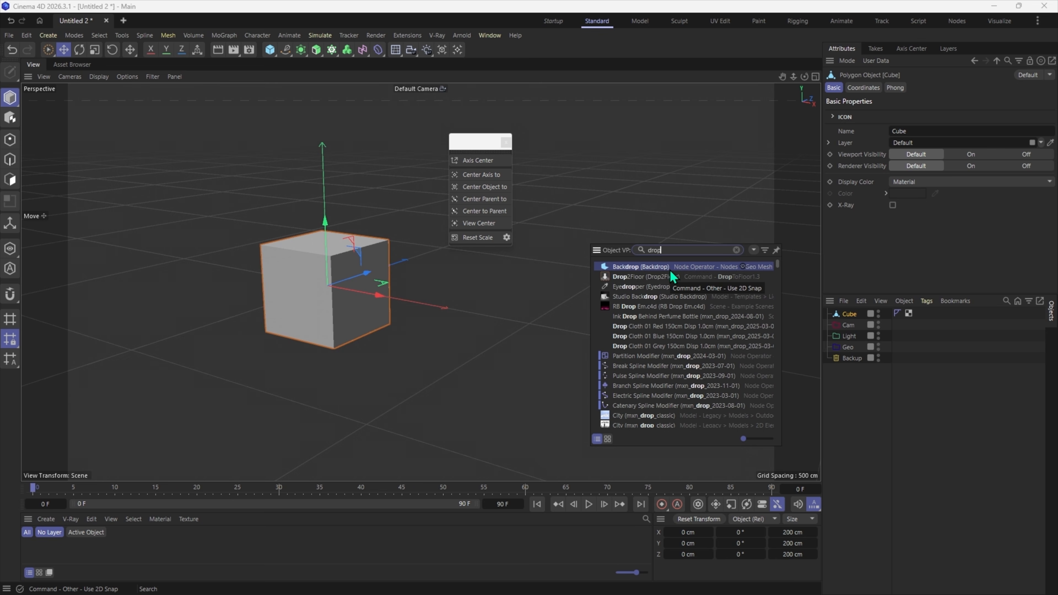
{"action": "left_click_drag", "start_coordinate": [667, 277], "coordinate": [470, 59]}
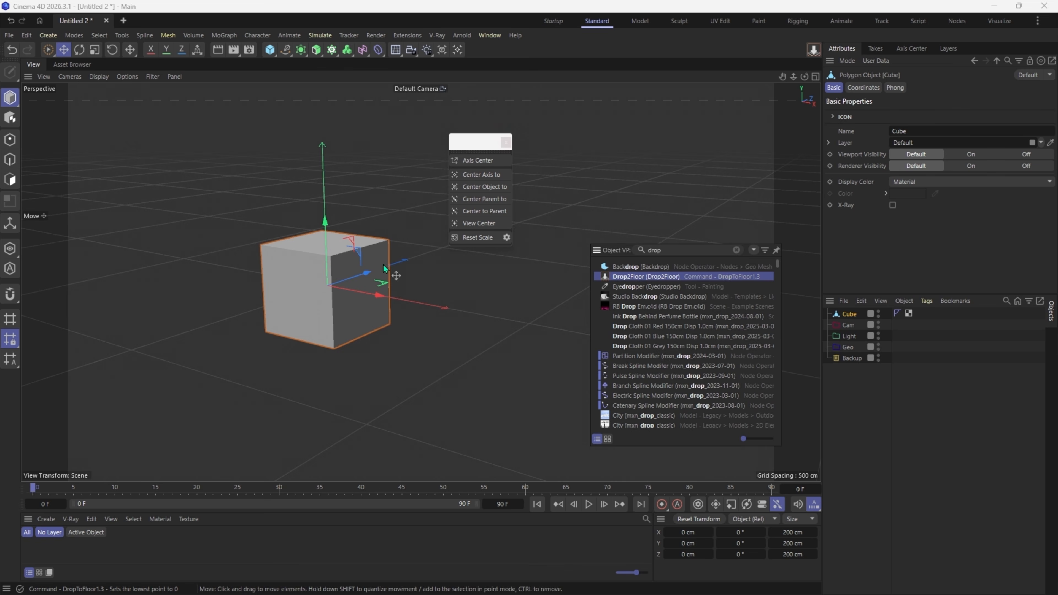
- Test Drop2Floor by raising the cube to about 270 cm in Y and dropping it, and close the floating axis palette
{"action": "left_click", "coordinate": [323, 301]}
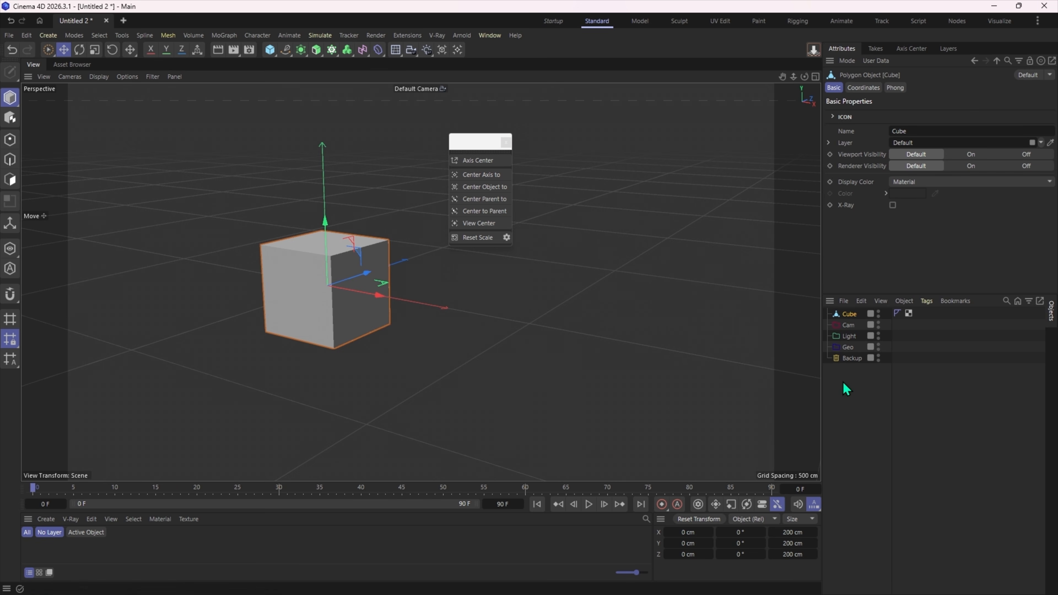
{"action": "left_click_drag", "start_coordinate": [289, 234], "coordinate": [346, 121]}
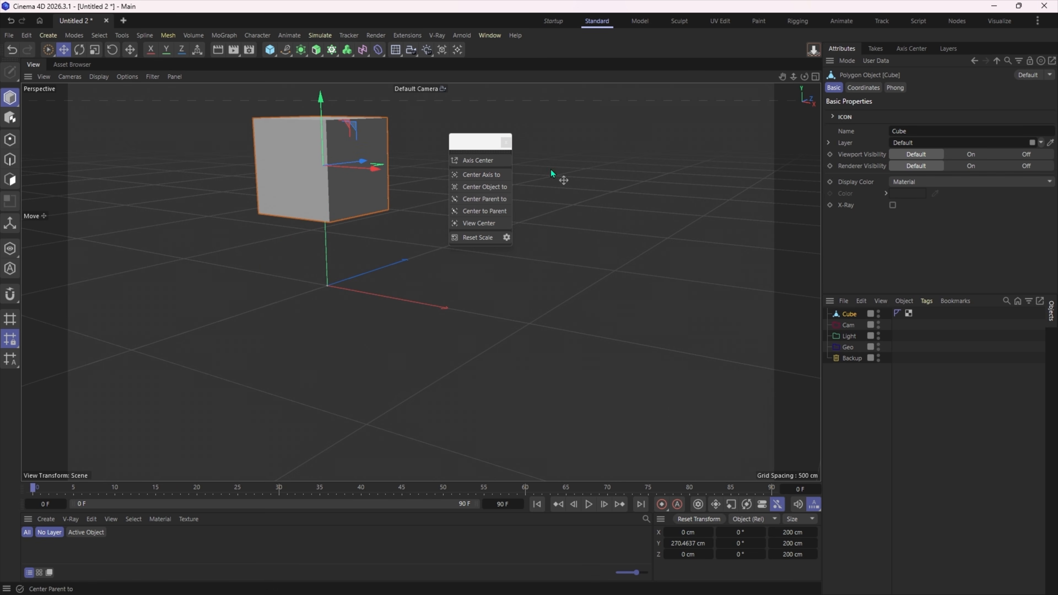
{"action": "left_click", "coordinate": [814, 50]}
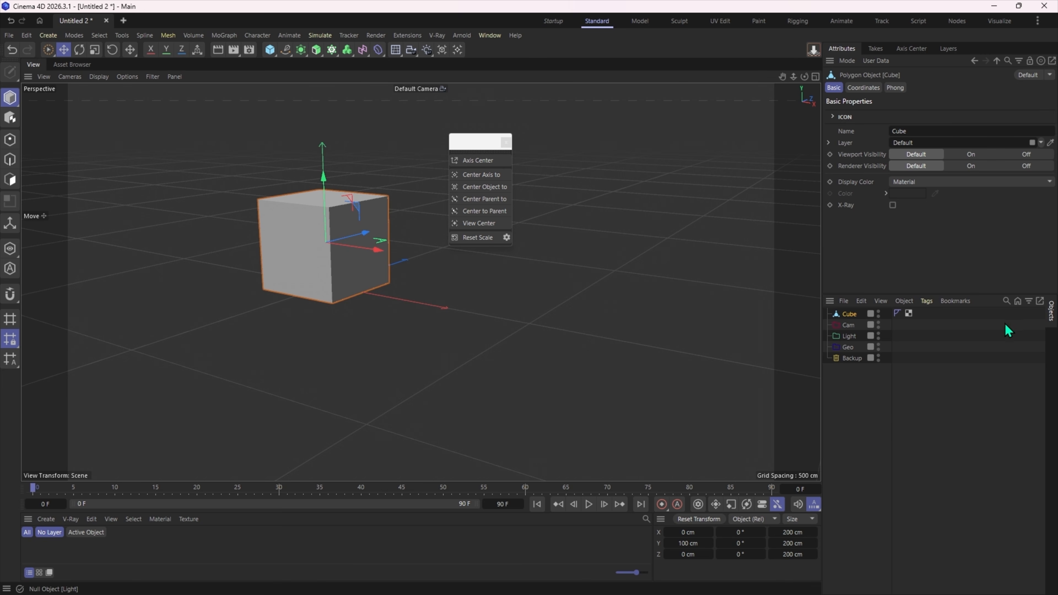
{"action": "left_click", "coordinate": [506, 142]}
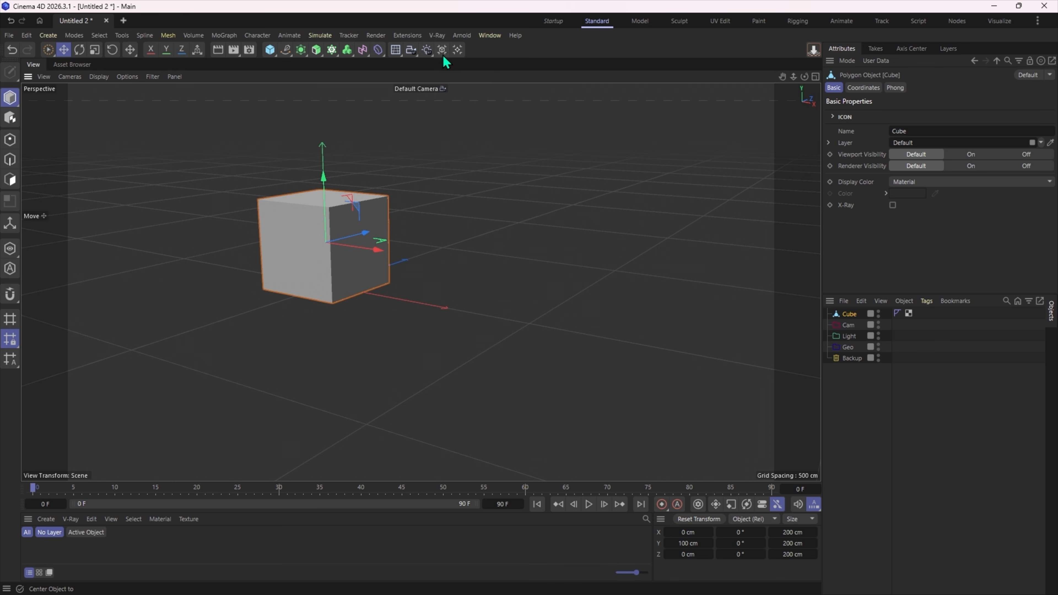
- Tear off the Arnold menu as a floating palette and dock its IPR Window to the left of the viewport
{"action": "left_click", "coordinate": [468, 37]}
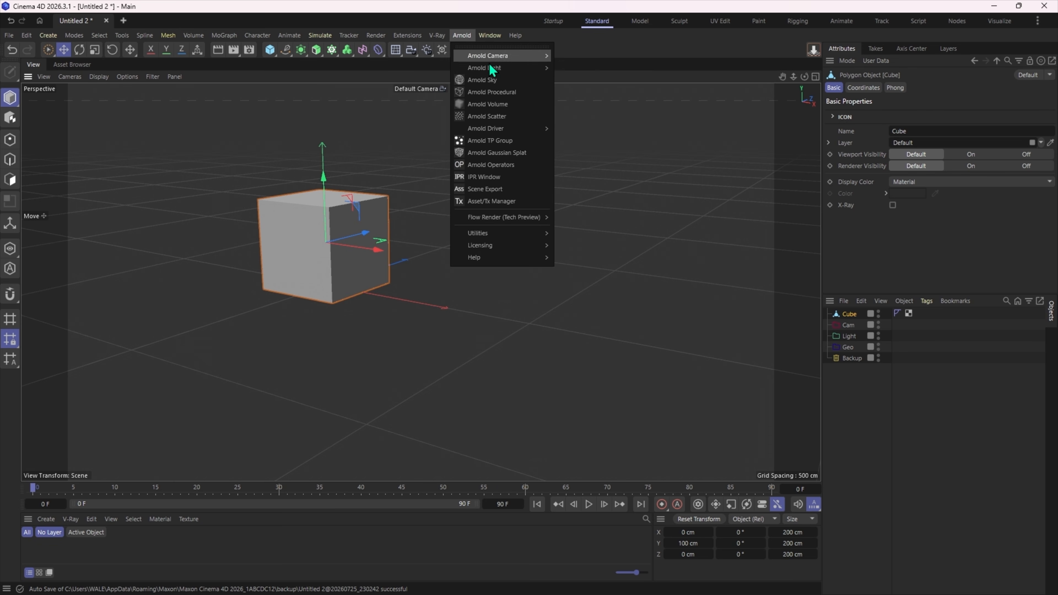
{"action": "left_click_drag", "start_coordinate": [498, 48], "coordinate": [691, 114]}
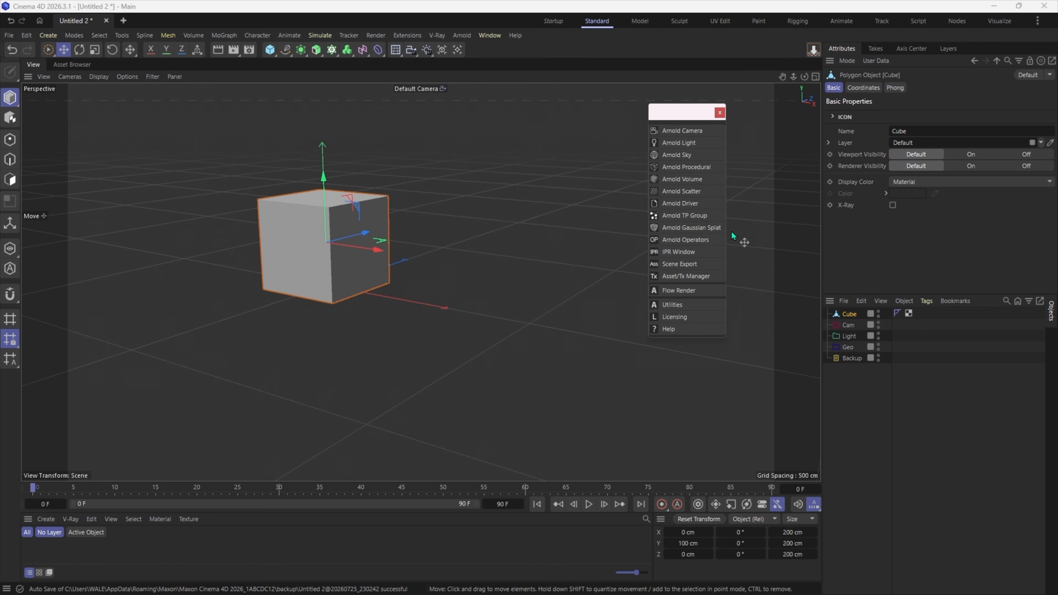
{"action": "left_click", "coordinate": [679, 252]}
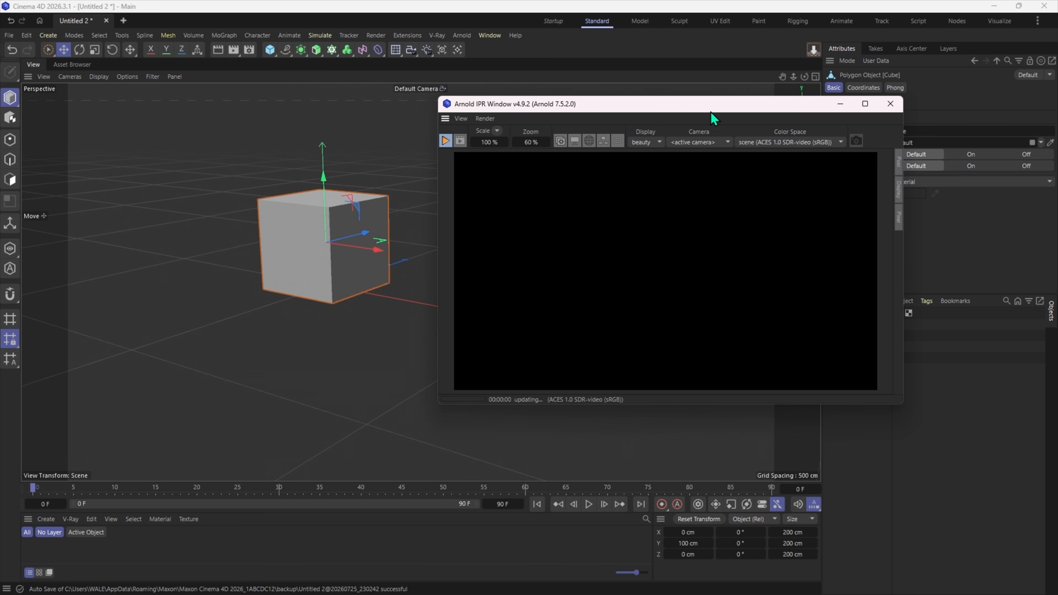
{"action": "left_click_drag", "start_coordinate": [698, 112], "coordinate": [680, 124]}
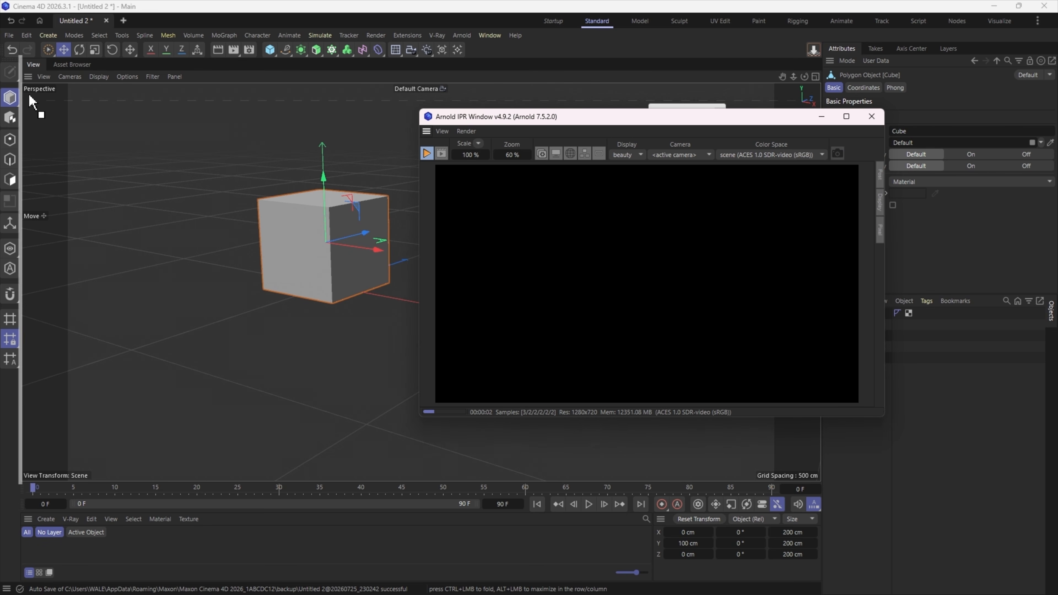
{"action": "left_click_drag", "start_coordinate": [29, 93], "coordinate": [29, 94]}
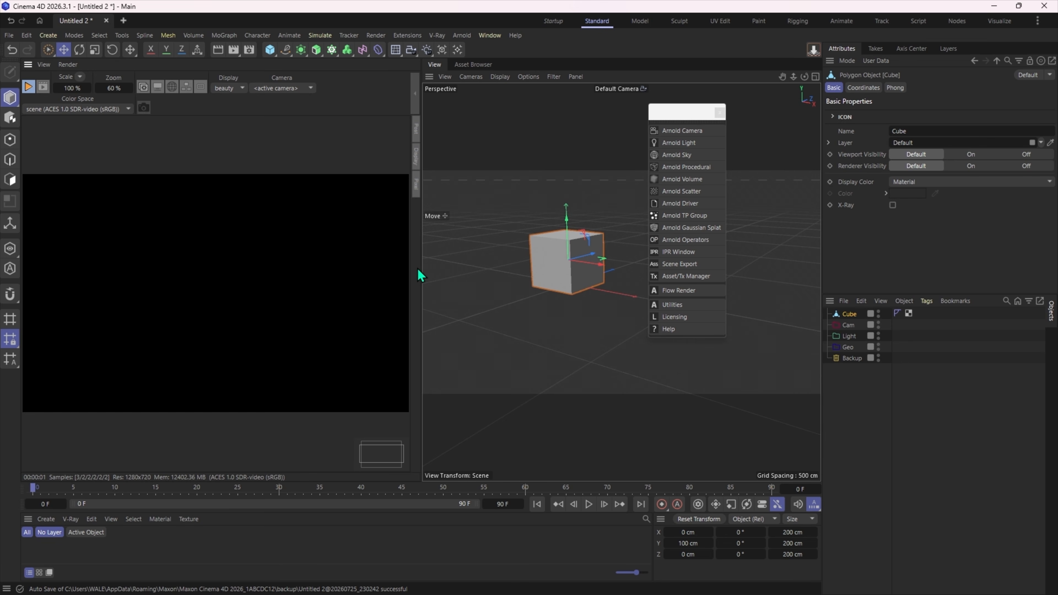
- Add an Arnold skydome light from the floating Arnold palette to light the cube in the running IPR render
{"action": "left_click", "coordinate": [28, 86]}
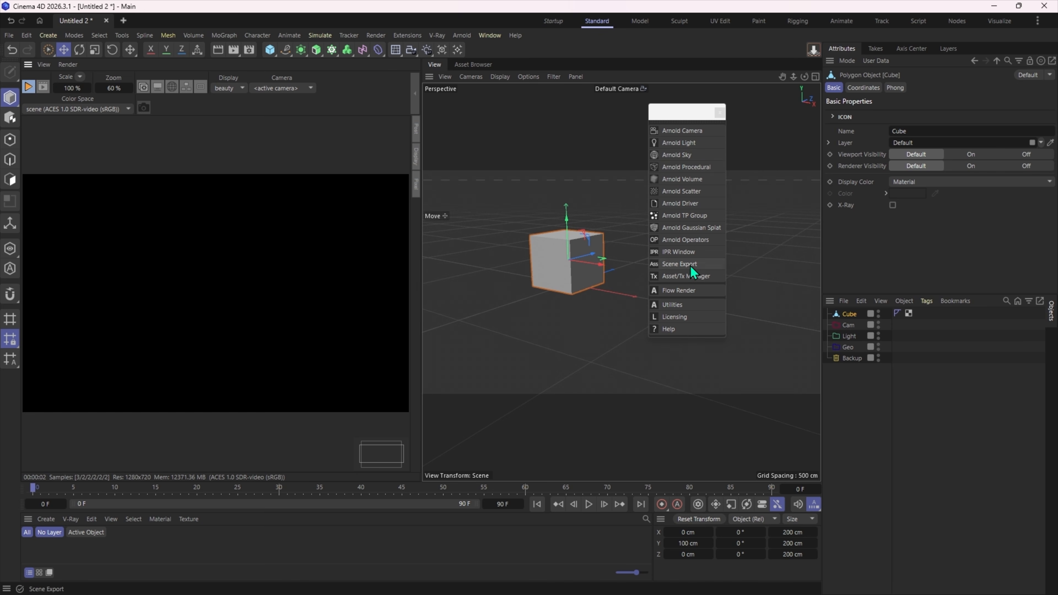
{"action": "left_click", "coordinate": [685, 142]}
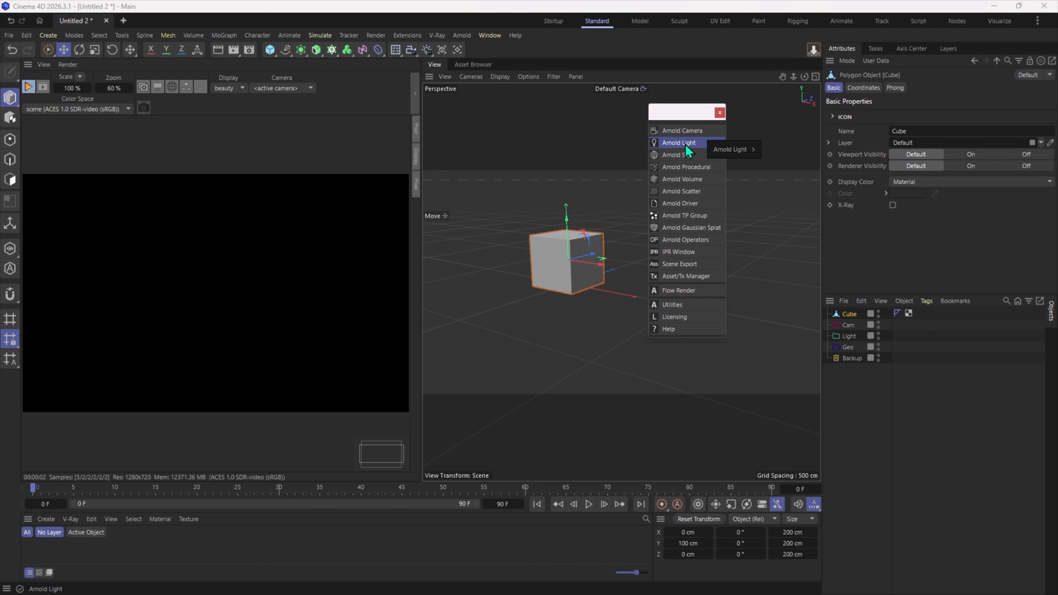
{"action": "mouse_move", "coordinate": [732, 150]}
{"action": "left_click", "coordinate": [782, 236]}
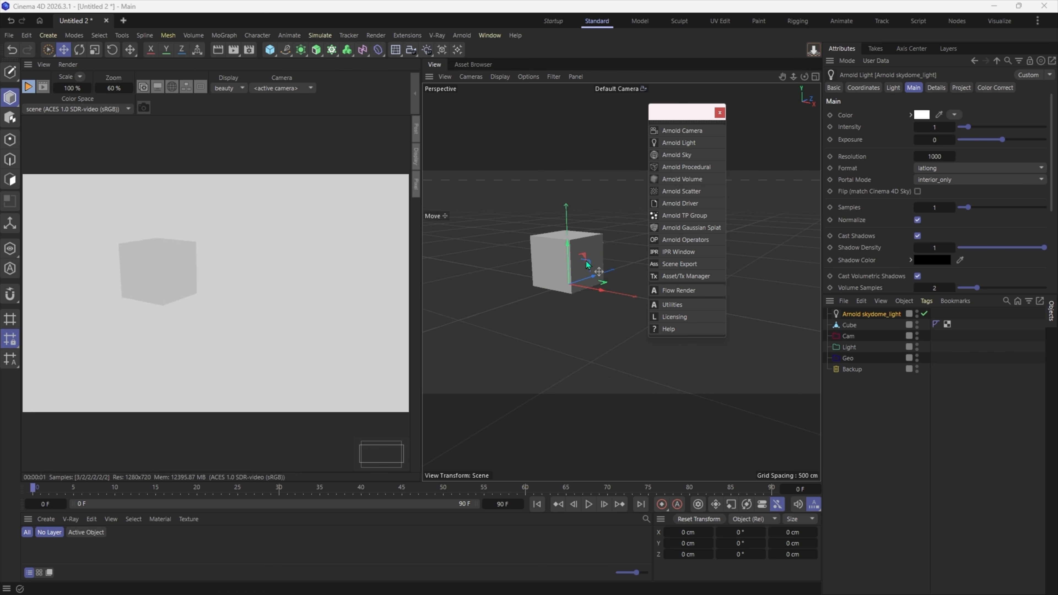
{"action": "scroll", "coordinate": [569, 246], "scroll_direction": "up", "scroll_amount": 5}
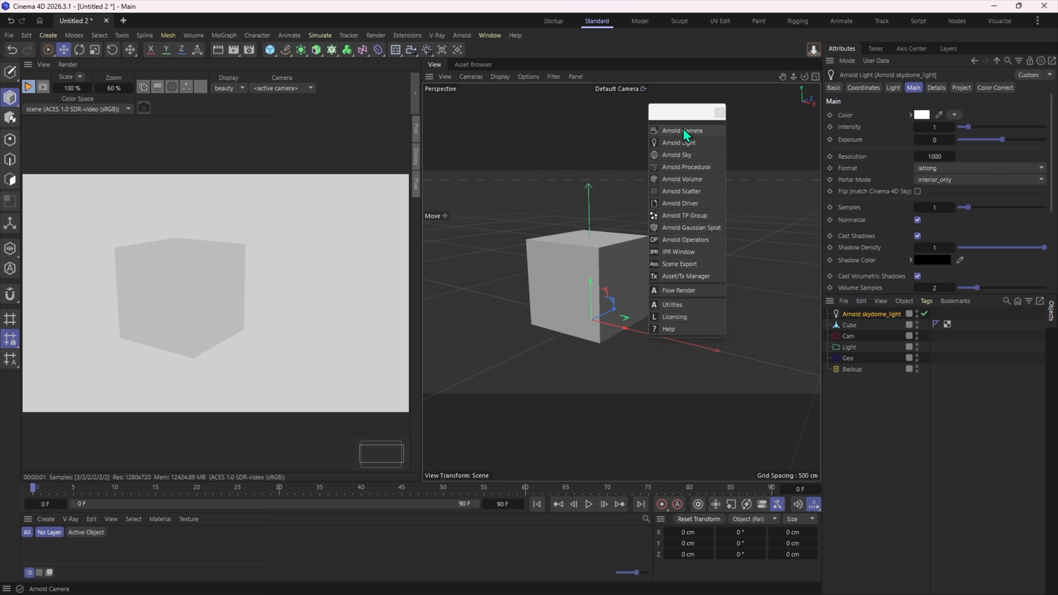
- Dock the floating Arnold palette as a command bar above the IPR render view
{"action": "left_click_drag", "start_coordinate": [679, 114], "coordinate": [676, 154]}
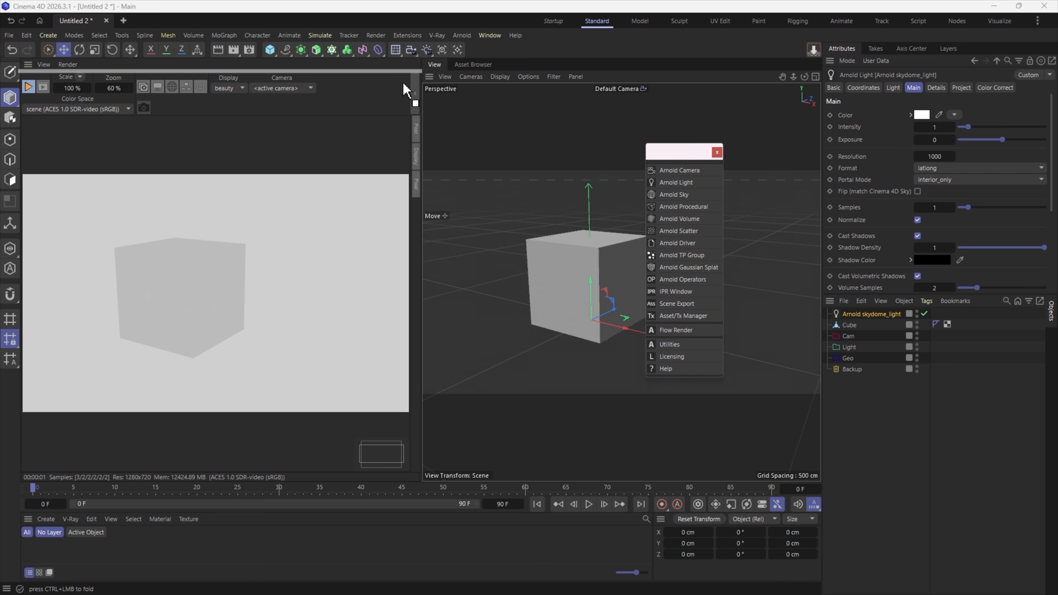
{"action": "left_click_drag", "start_coordinate": [403, 89], "coordinate": [403, 84]}
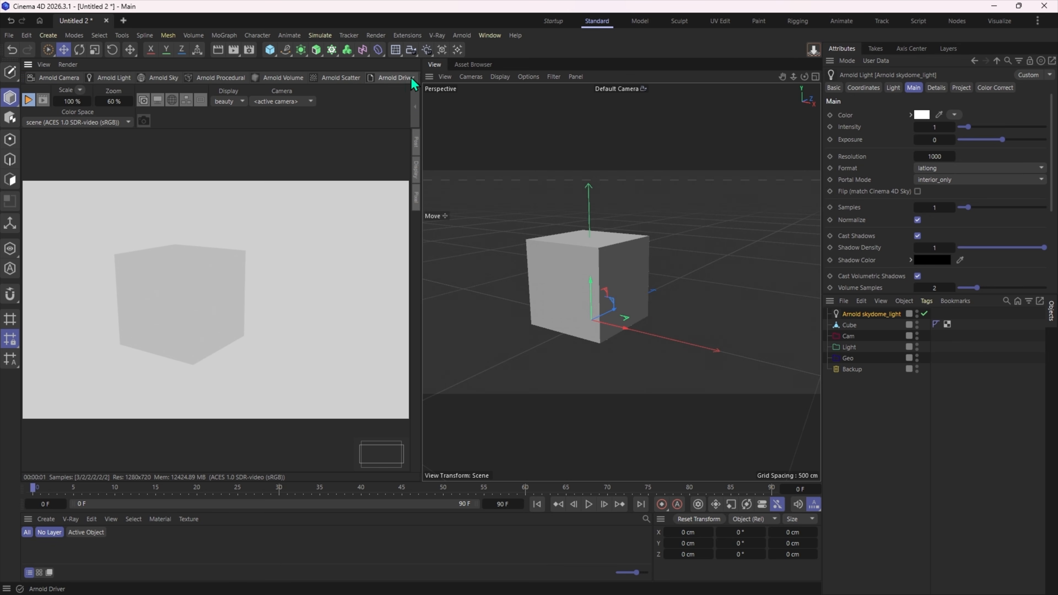
{"action": "middle_click_drag", "start_coordinate": [376, 76], "coordinate": [753, 97]}
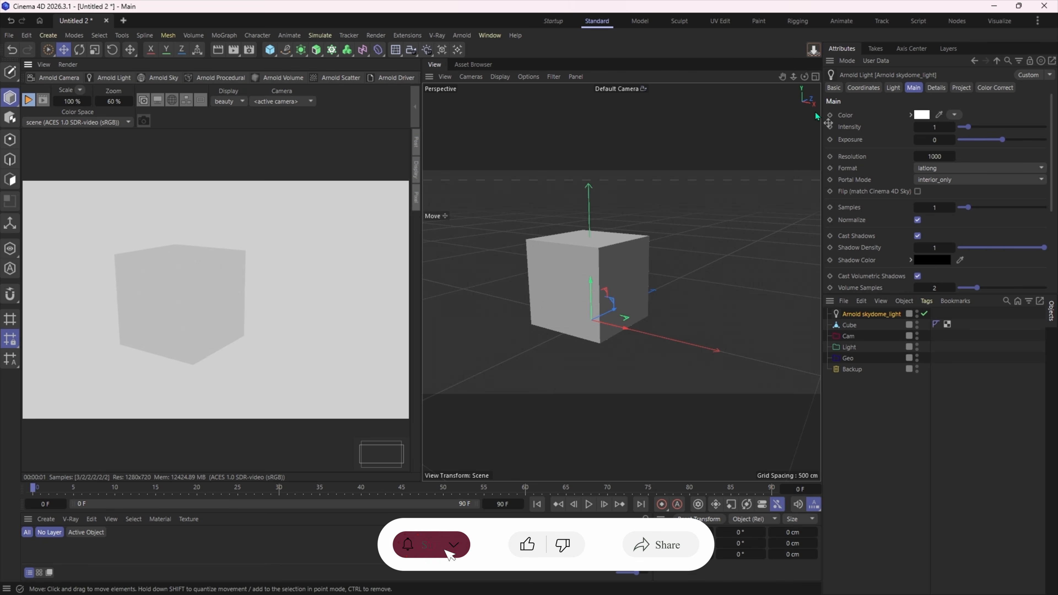
{"action": "middle_click_drag", "start_coordinate": [394, 78], "coordinate": [532, 90]}
{"action": "middle_click_drag", "start_coordinate": [393, 77], "coordinate": [644, 103]}
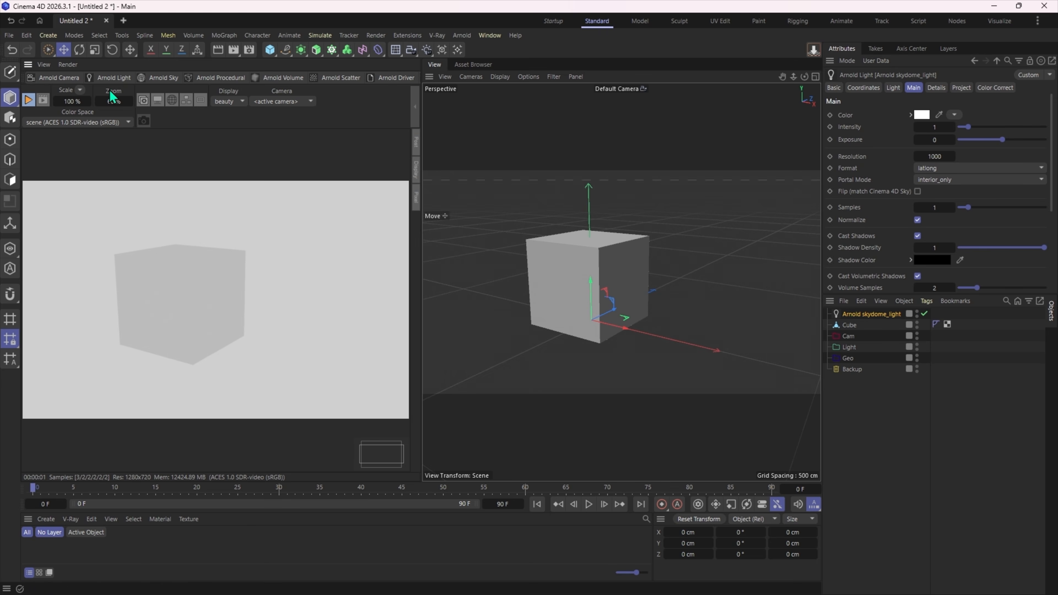
- Try two rows for the docked Arnold palette's commands and settle on three rows
{"action": "right_click", "coordinate": [116, 77]}
{"action": "mouse_move", "coordinate": [219, 235]}
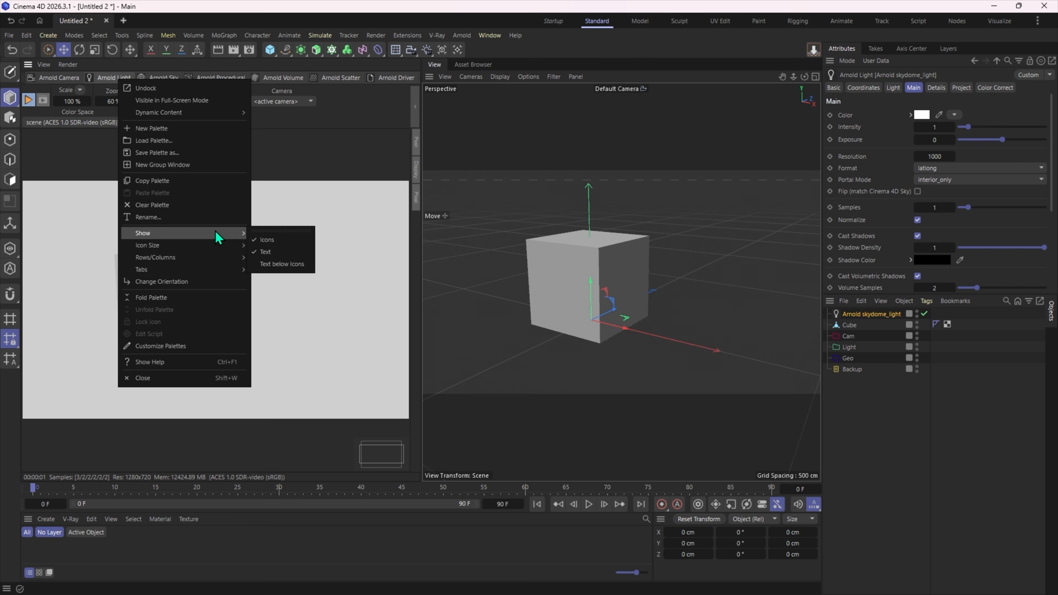
{"action": "mouse_move", "coordinate": [222, 261]}
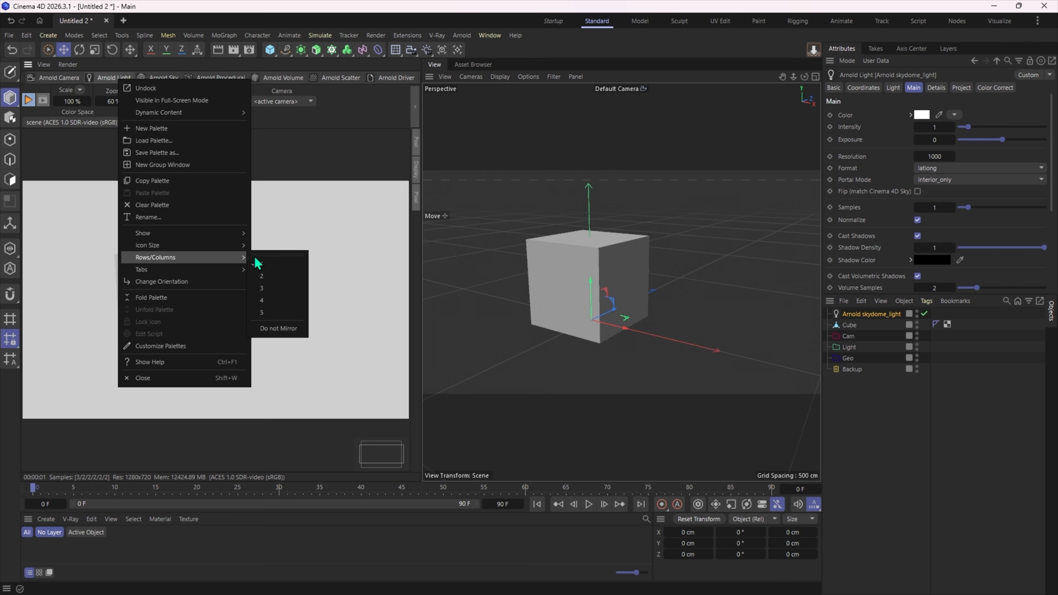
{"action": "left_click", "coordinate": [266, 276]}
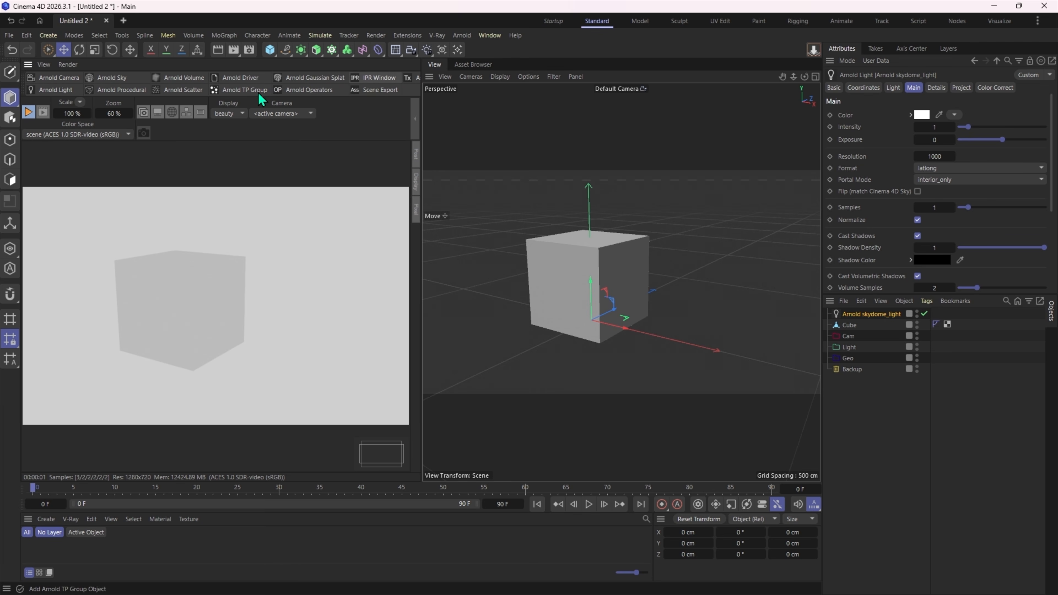
{"action": "right_click", "coordinate": [232, 76]}
{"action": "mouse_move", "coordinate": [308, 270]}
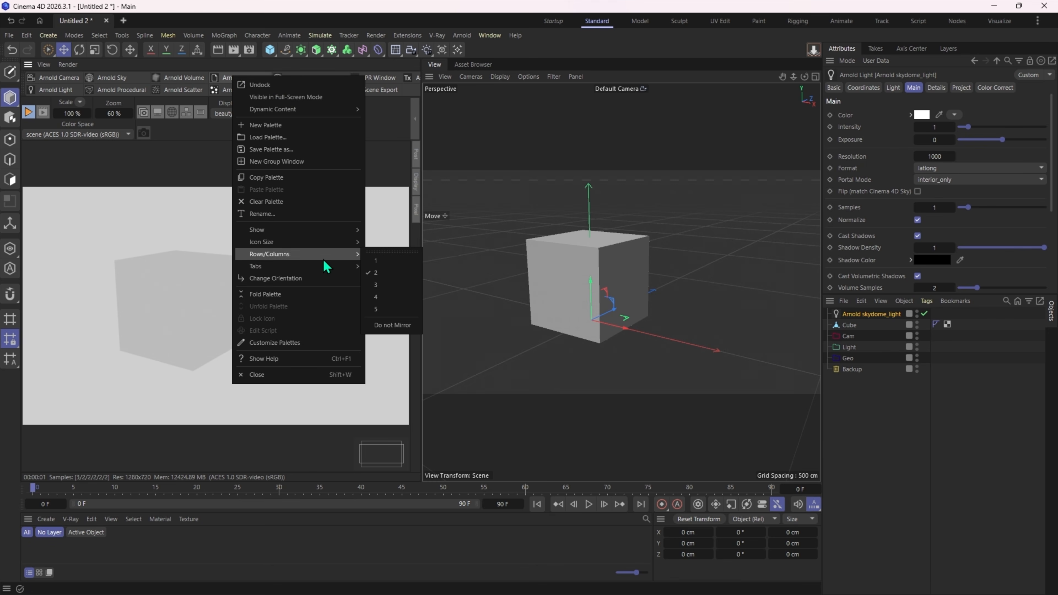
{"action": "left_click", "coordinate": [386, 288]}
{"action": "middle_click_drag", "start_coordinate": [375, 86], "coordinate": [301, 94]}
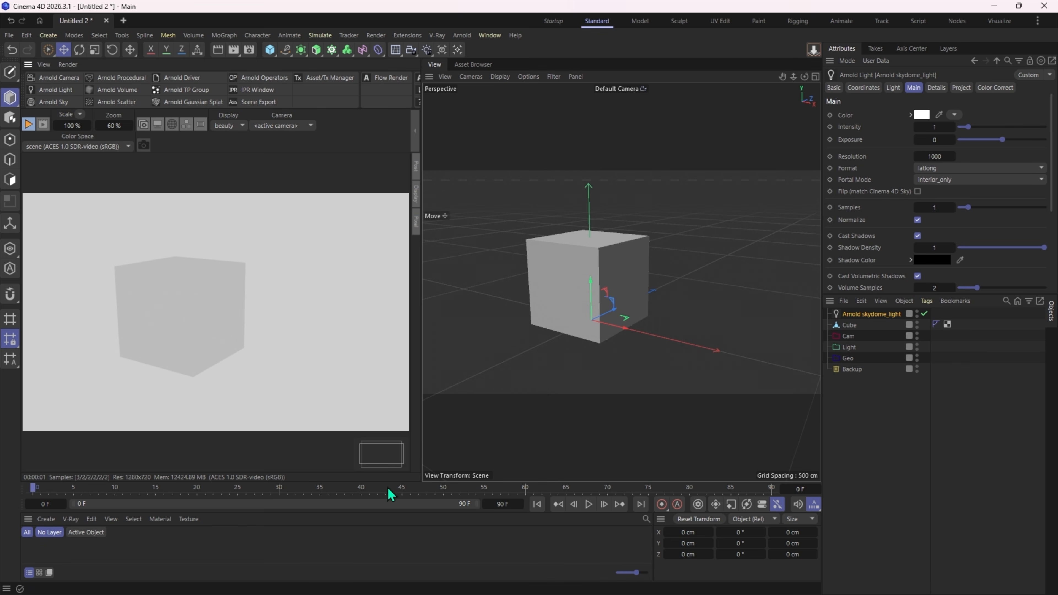
- Enlarge the material manager area and widen the IPR view, and save the layout as Arnold-LAYOUT
{"action": "left_click_drag", "start_coordinate": [388, 482], "coordinate": [389, 393]}
{"action": "left_click_drag", "start_coordinate": [422, 288], "coordinate": [441, 233]}
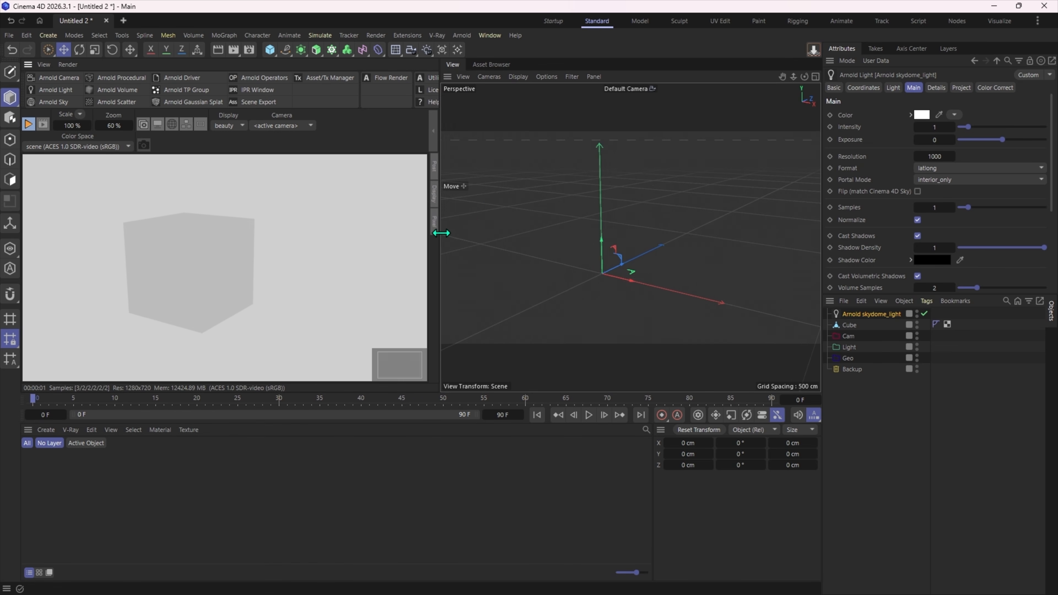
{"action": "left_click", "coordinate": [1037, 21]}
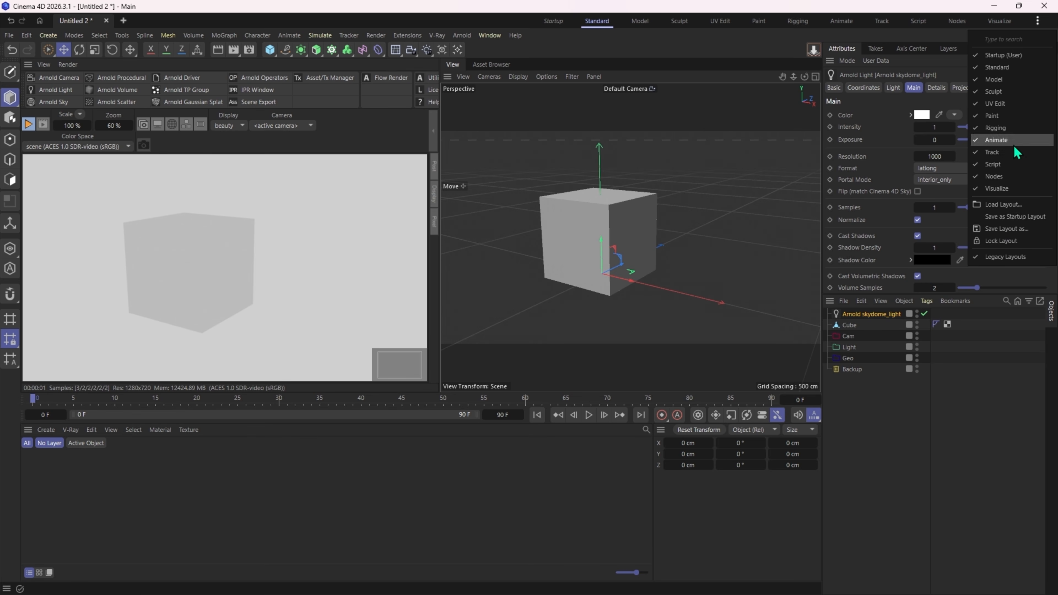
{"action": "left_click", "coordinate": [1010, 230]}
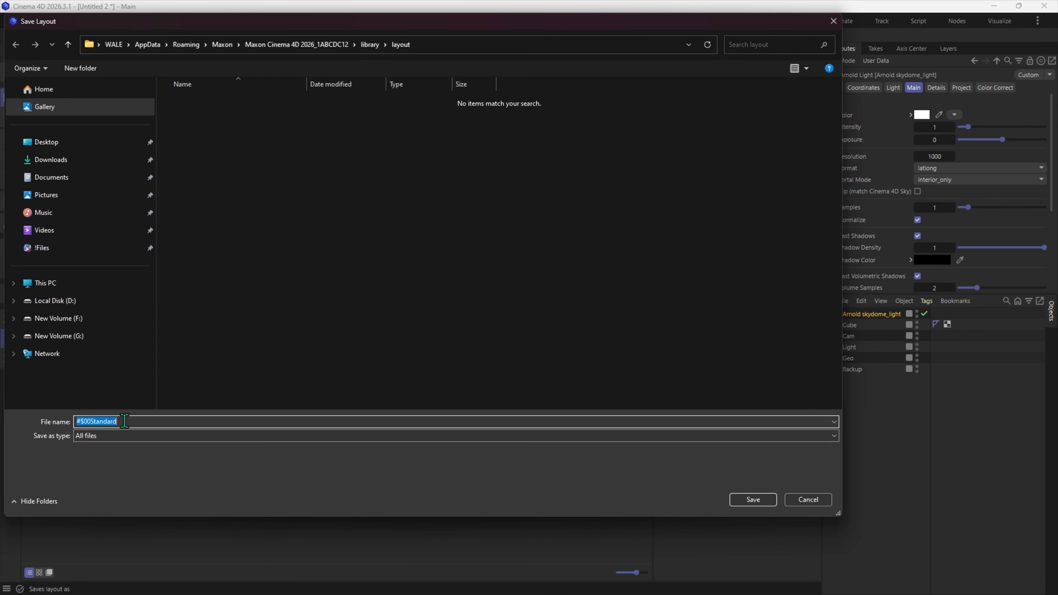
{"action": "type", "text": "Arnold-LAYOUT"}
{"action": "left_click", "coordinate": [753, 500]}
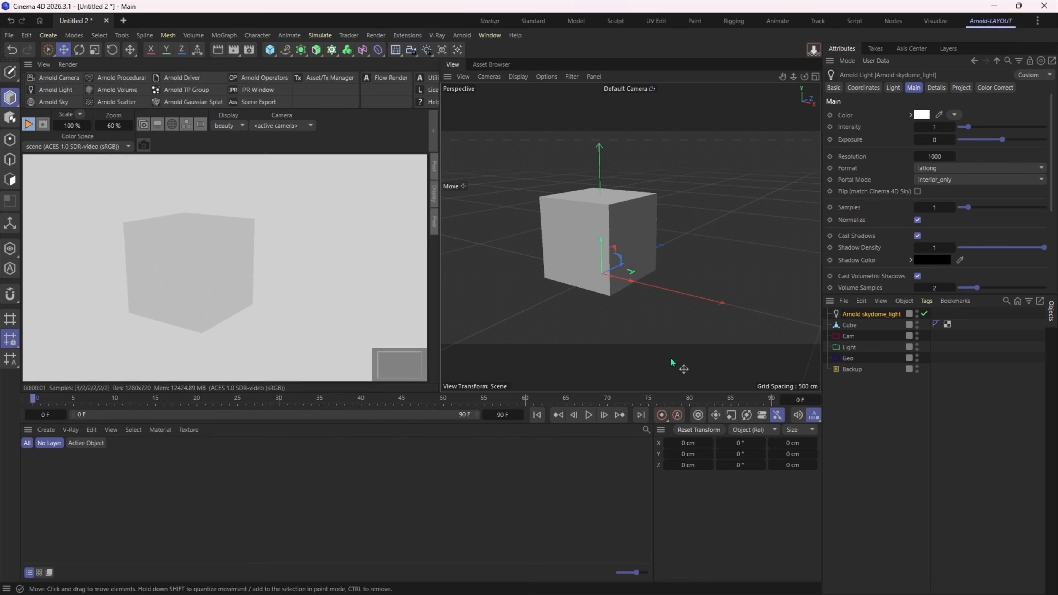
- Shrink the material manager area to give the views more height, and extend the Attributes manager downward over the Objects manager
{"action": "left_click_drag", "start_coordinate": [661, 392], "coordinate": [662, 501]}
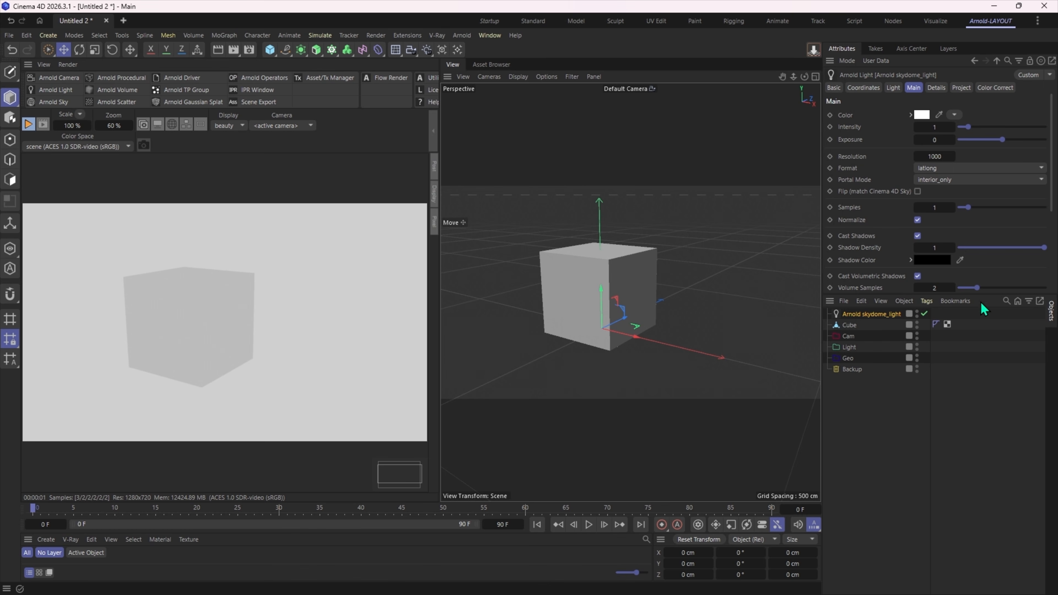
{"action": "left_click_drag", "start_coordinate": [986, 294], "coordinate": [985, 421]}
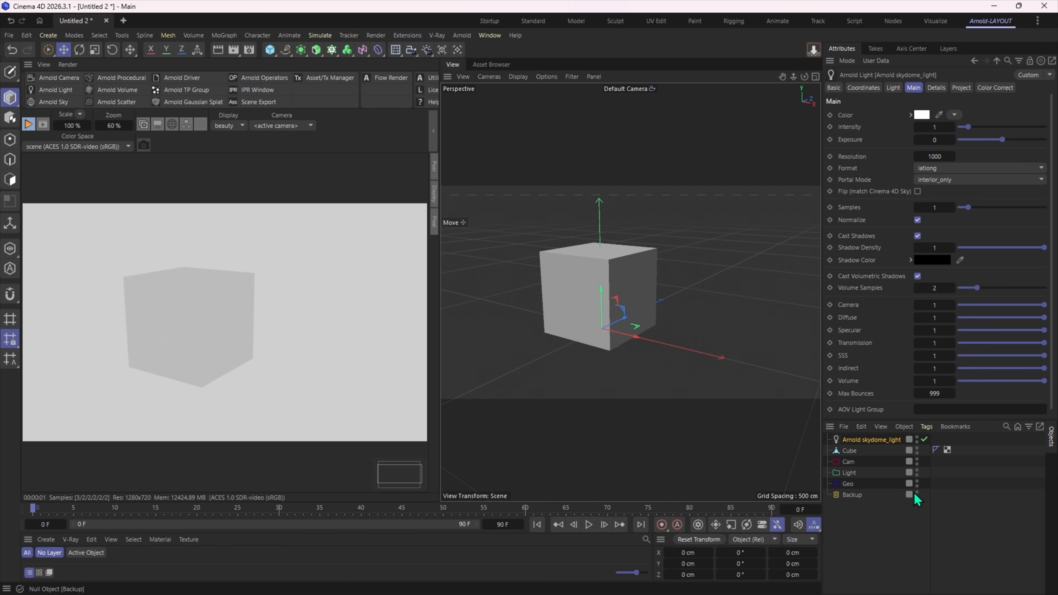
- Undock the Objects manager and redock it as a column between the viewport and the Attributes manager, widening it to show the object names
{"action": "right_click", "coordinate": [1051, 443]}
{"action": "left_click", "coordinate": [941, 371]}
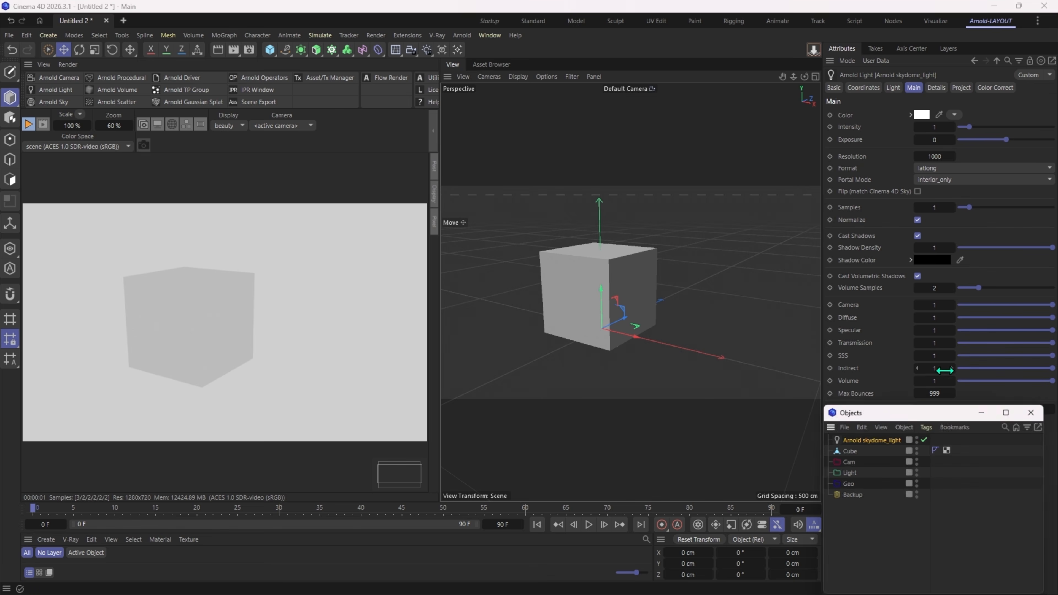
{"action": "left_click_drag", "start_coordinate": [912, 411], "coordinate": [662, 260]}
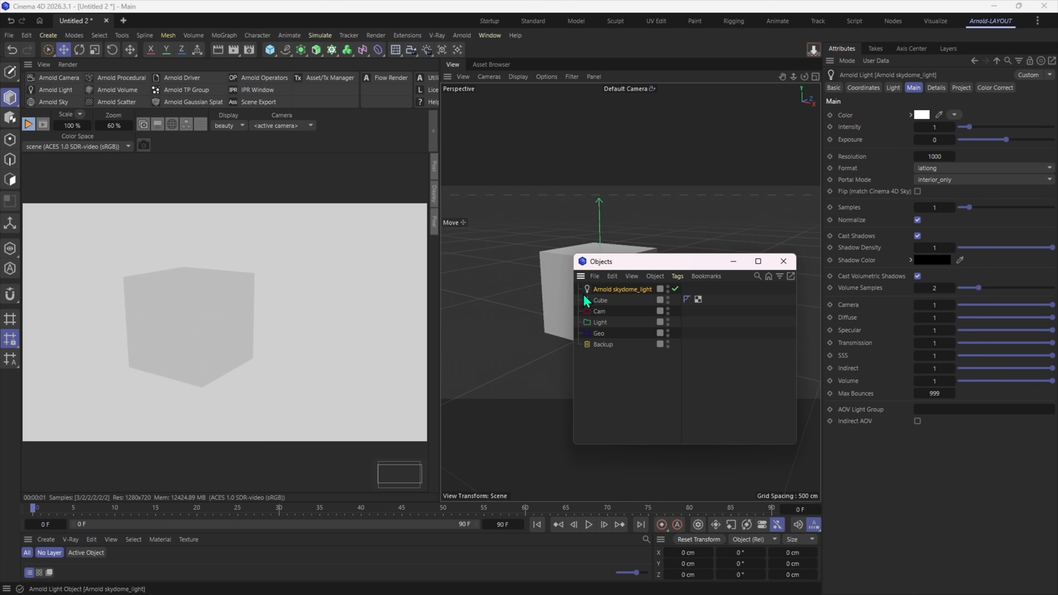
{"action": "left_click", "coordinate": [602, 300]}
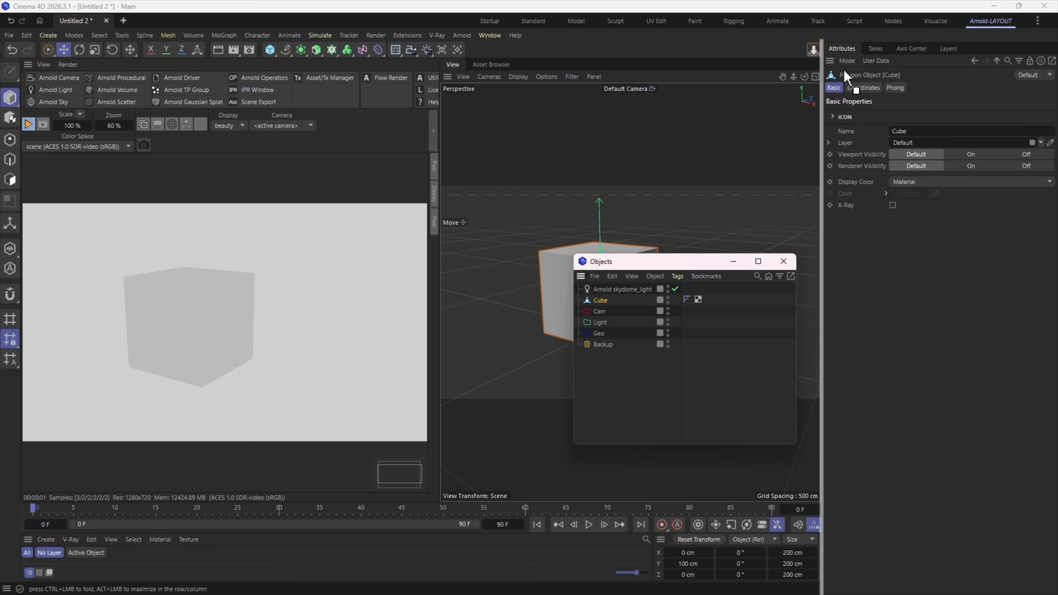
{"action": "left_click_drag", "start_coordinate": [844, 77], "coordinate": [844, 75]}
{"action": "left_click_drag", "start_coordinate": [351, 219], "coordinate": [787, 199]}
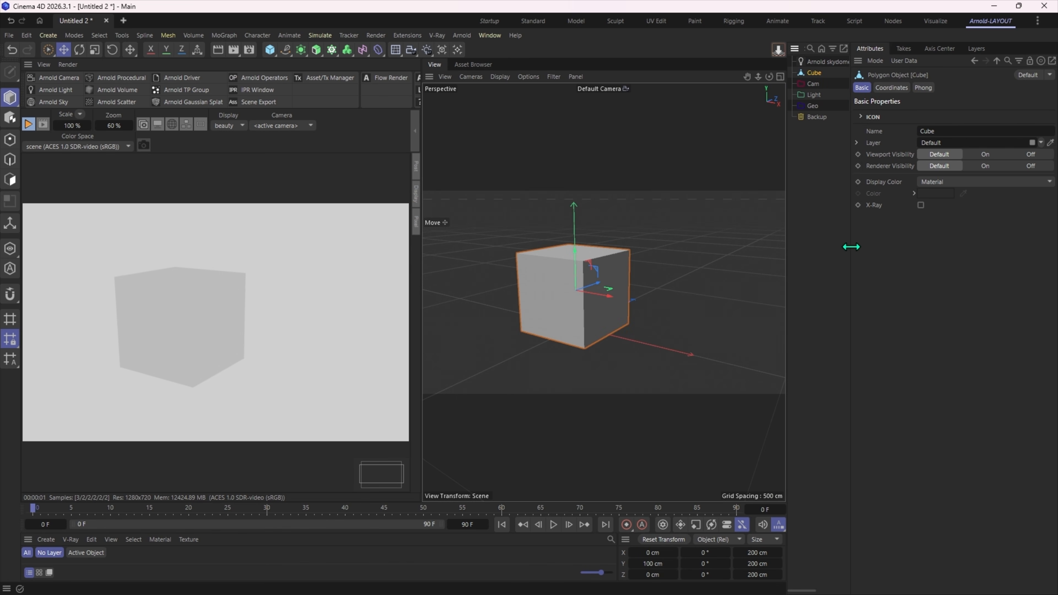
{"action": "left_click_drag", "start_coordinate": [851, 246], "coordinate": [899, 249]}
{"action": "left_click_drag", "start_coordinate": [787, 259], "coordinate": [788, 260]}
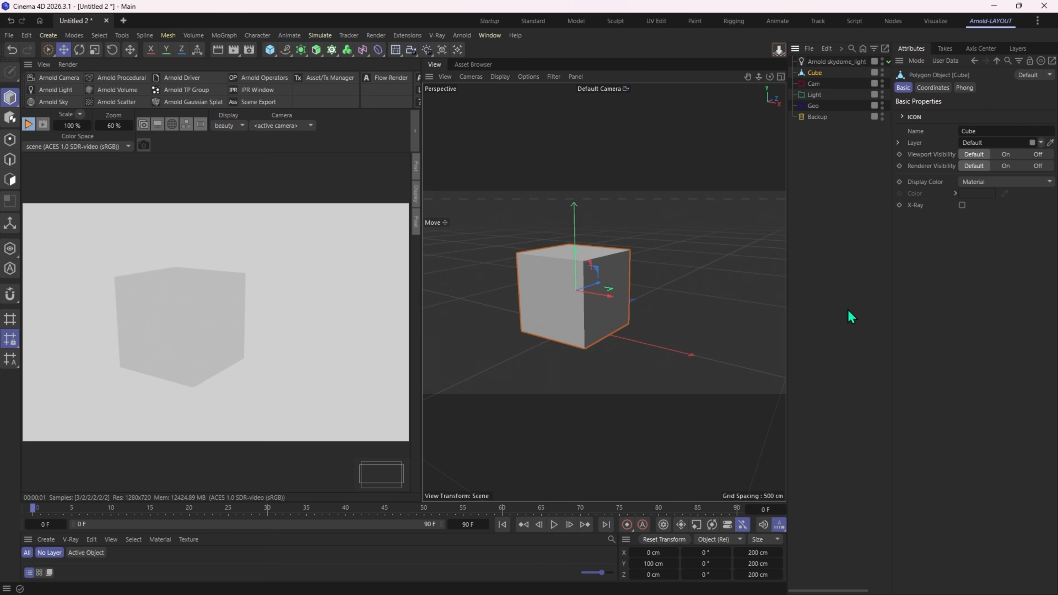